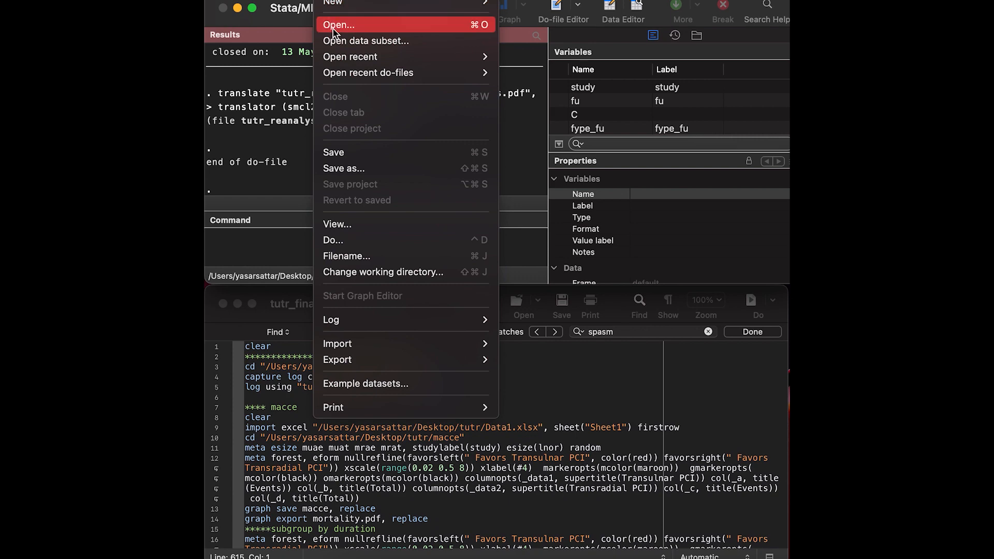
# Change the working directory to the tutr folder on the Desktop.
pyautogui.click(365, 275)
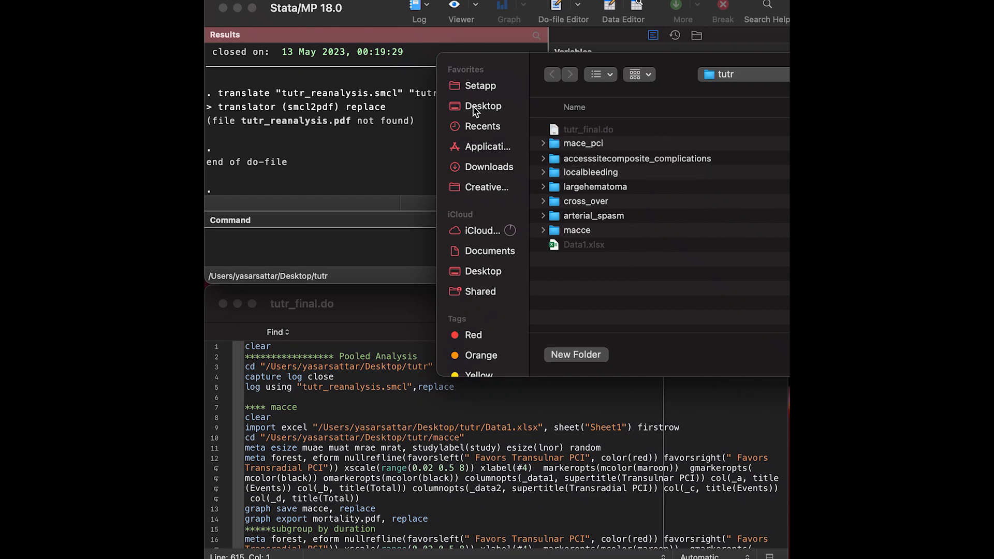
pyautogui.click(473, 106)
pyautogui.click(572, 130)
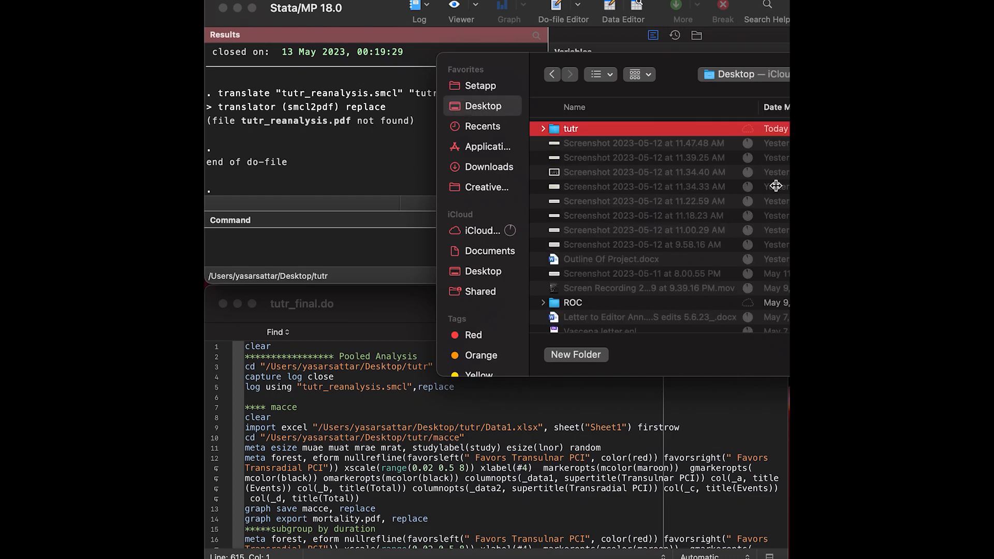
pyautogui.press('Return')
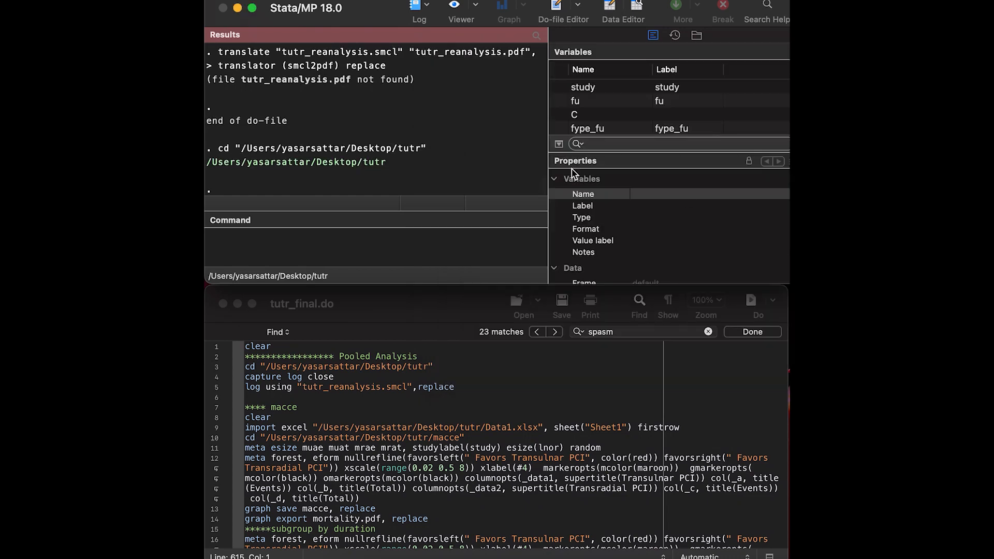
# Highlight the cd command in the results, and the matching cd line and the capture log close line in tutr_final.do.
pyautogui.moveTo(434, 150); pyautogui.dragTo(223, 153)
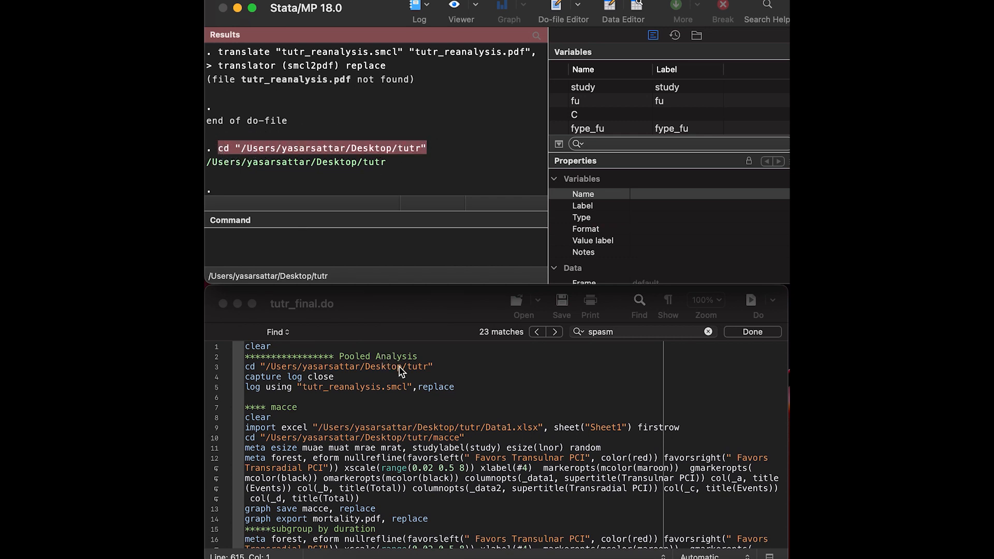
pyautogui.click(397, 367)
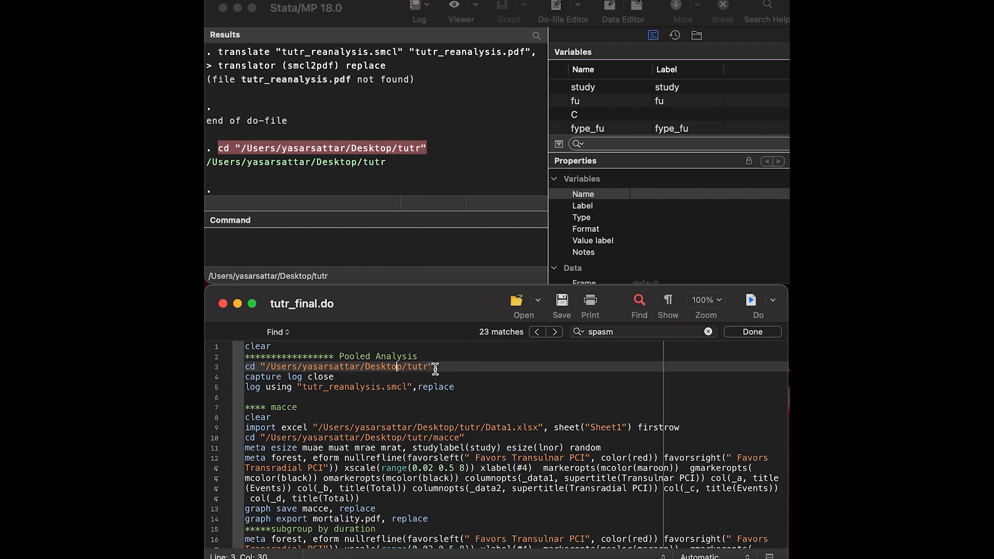
pyautogui.moveTo(439, 367); pyautogui.dragTo(239, 358)
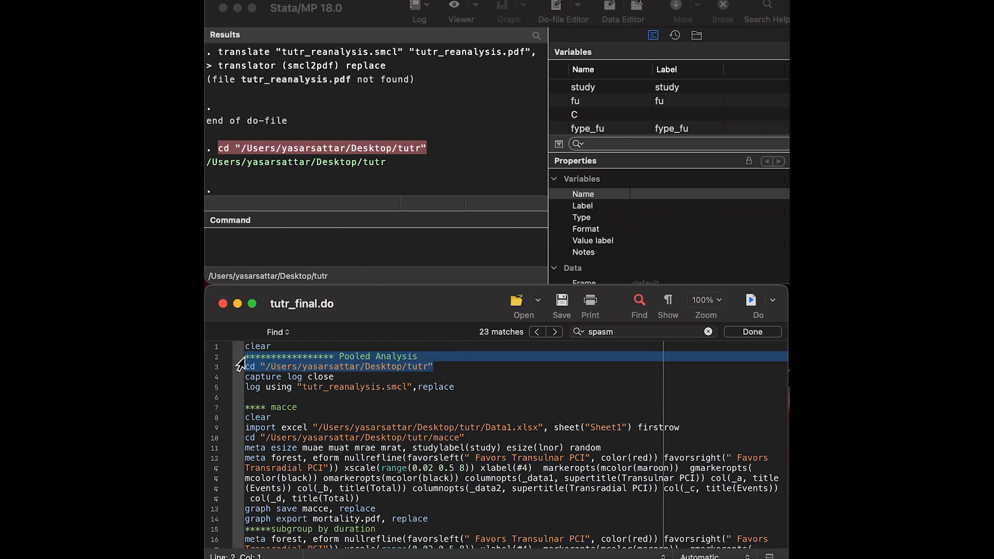
pyautogui.moveTo(337, 378); pyautogui.dragTo(245, 377)
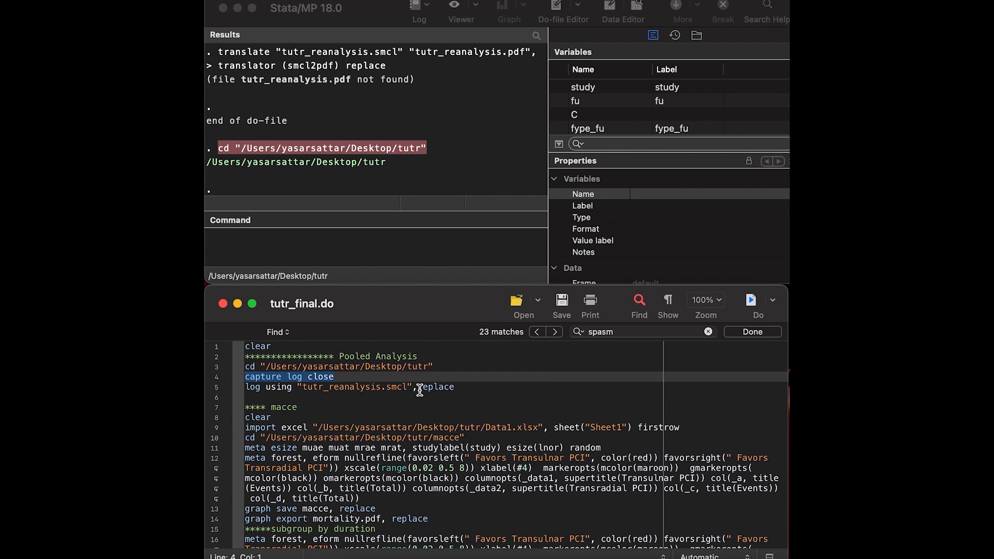
# Run do-file lines 1 to 5, from clear through log using "tutr_reanalysis.smcl",replace, and review their output.
pyautogui.scroll(-2, 419, 390)
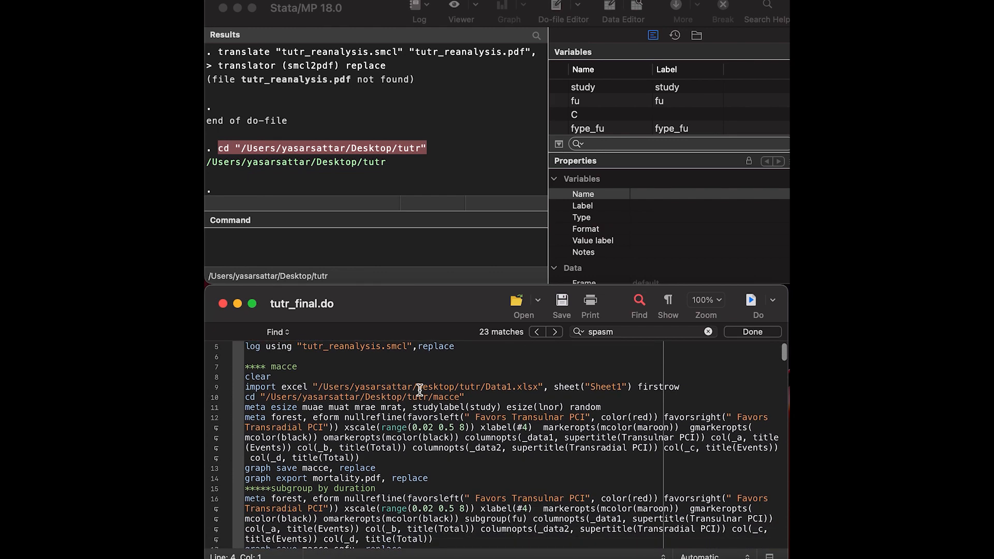
pyautogui.scroll(2, 404, 385)
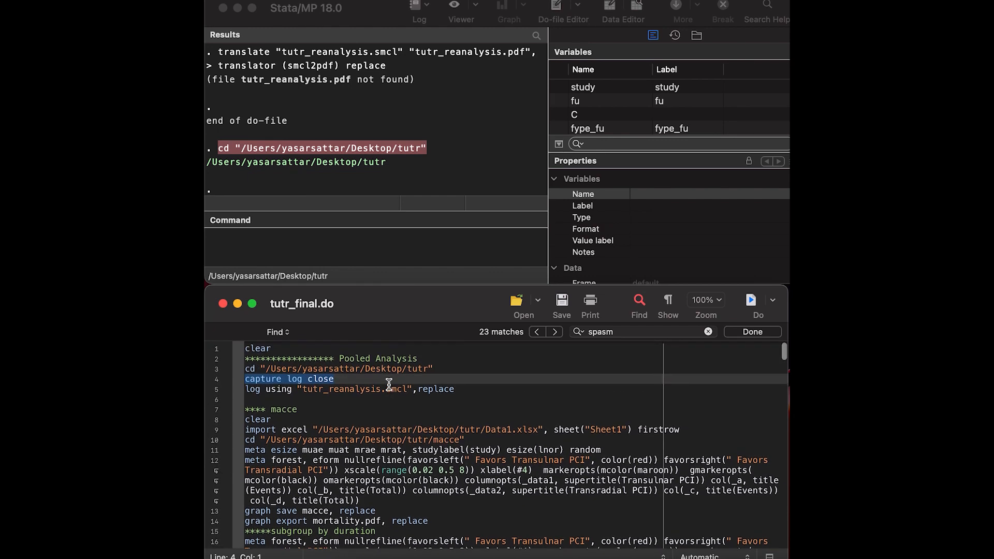
pyautogui.click(449, 390)
pyautogui.moveTo(449, 391); pyautogui.dragTo(245, 346)
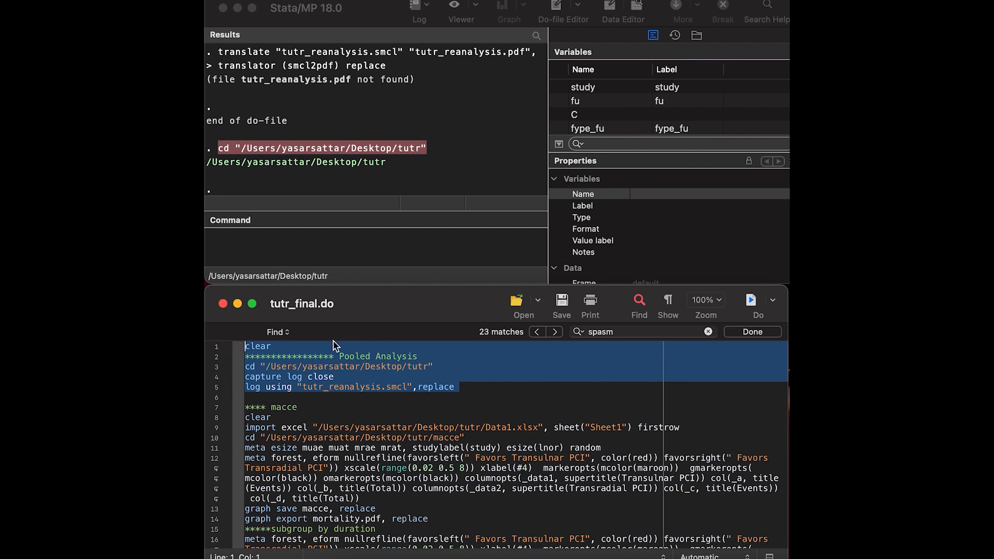
pyautogui.click(754, 306)
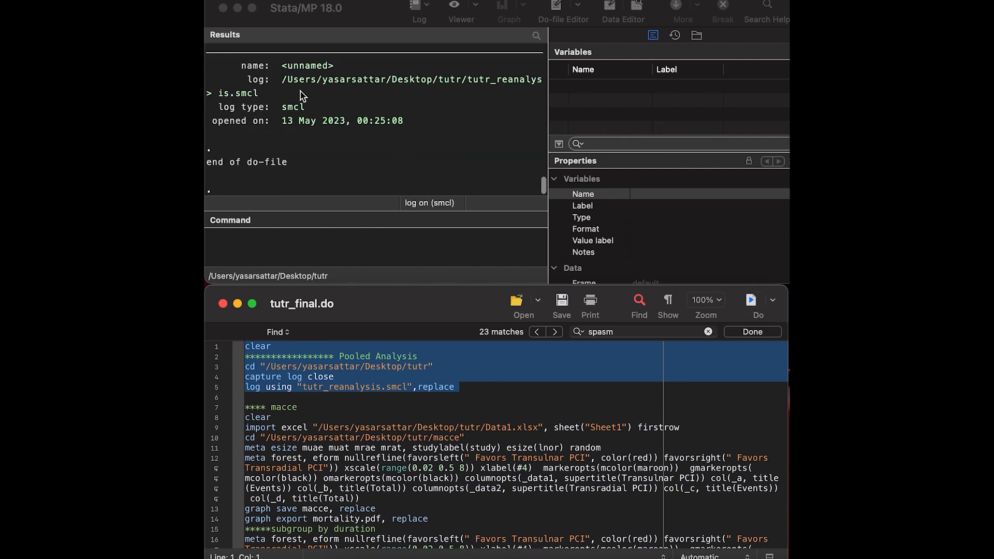
pyautogui.scroll(3, 304, 121)
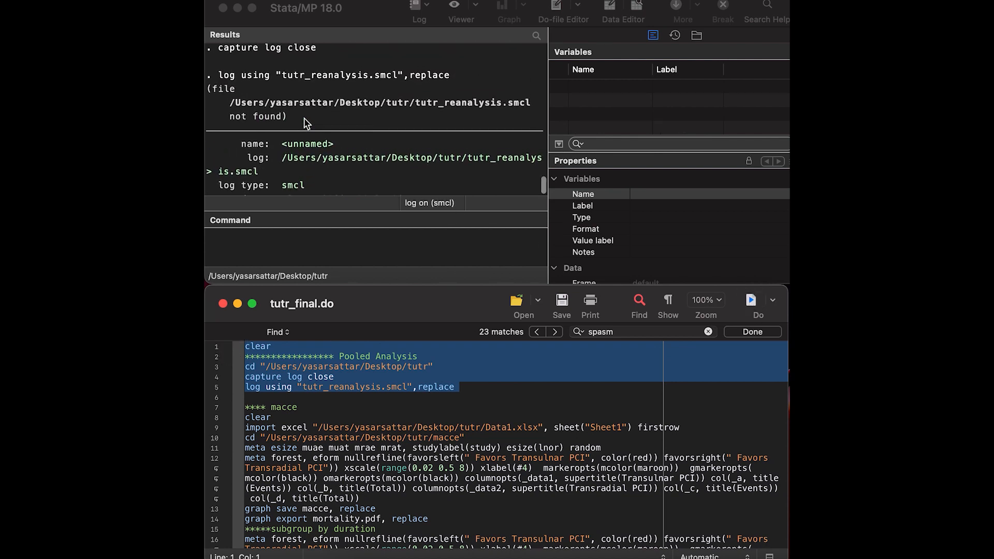
pyautogui.scroll(5, 305, 121)
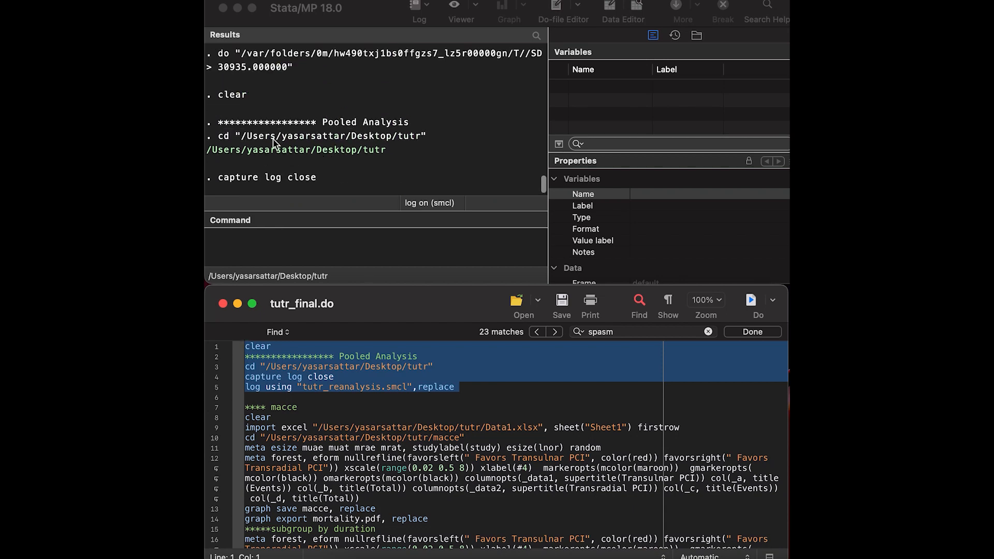
pyautogui.scroll(-8, 273, 140)
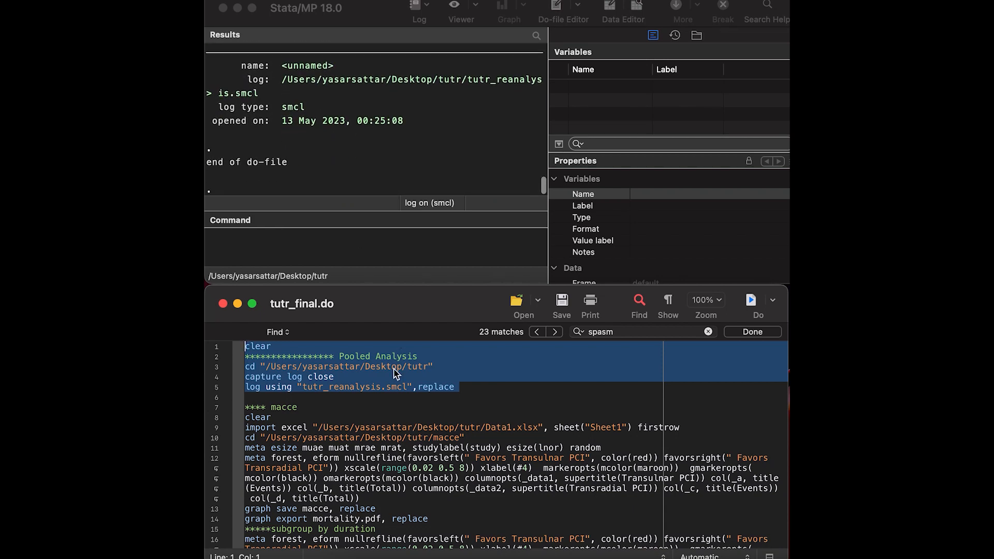
# Run lines 7 to 9 of the macce section to clear memory and import Sheet1 of Data1.xlsx with firstrow.
pyautogui.click(322, 407)
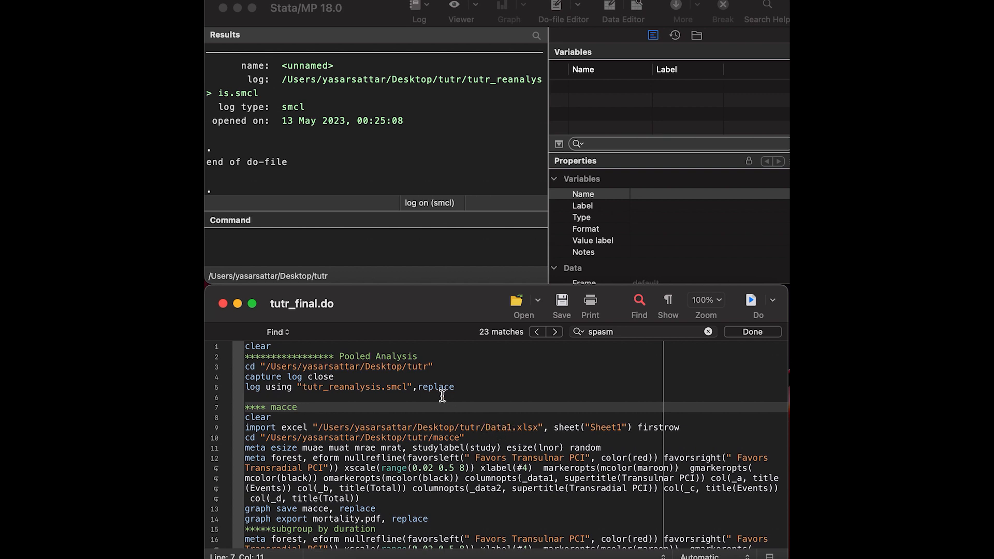
pyautogui.moveTo(433, 366); pyautogui.dragTo(269, 363)
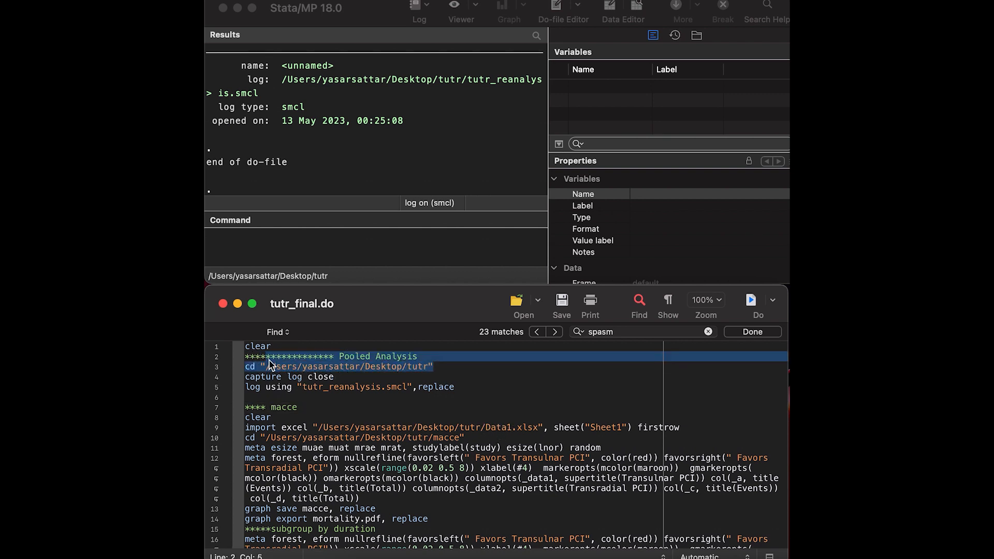
pyautogui.moveTo(513, 428); pyautogui.dragTo(485, 428)
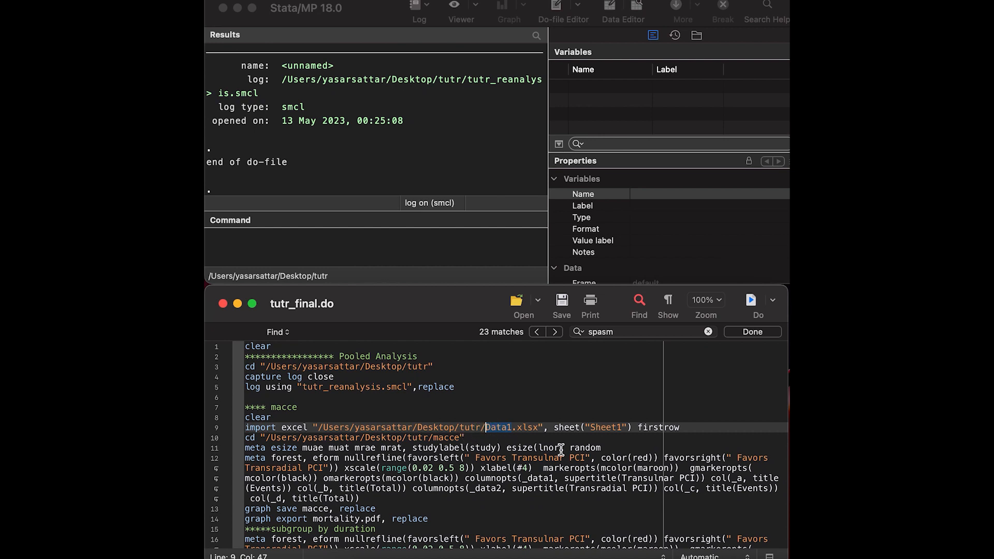
pyautogui.moveTo(680, 428); pyautogui.dragTo(245, 407)
pyautogui.click(751, 303)
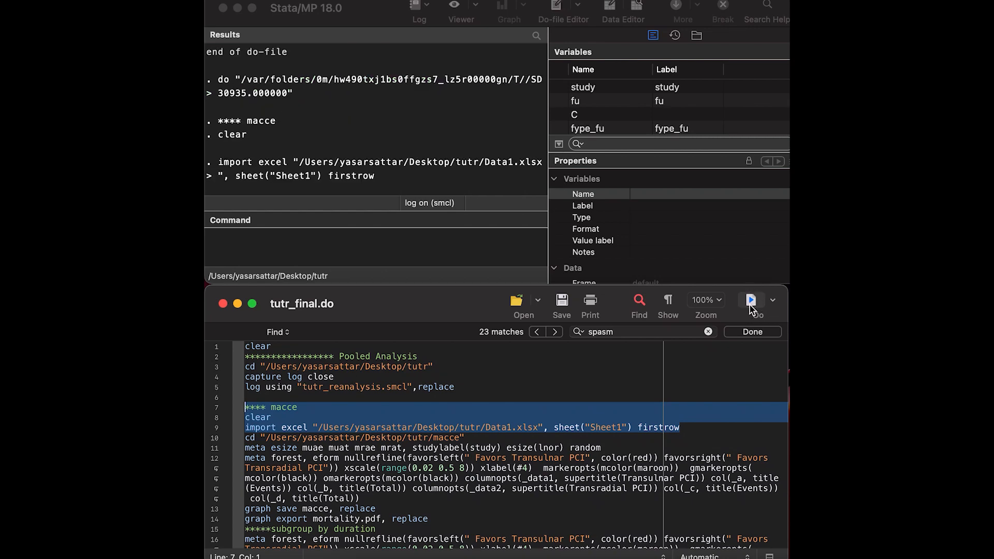
# Open the imported dataset in the Data Editor's browse mode and examine its columns through to TS.
pyautogui.click(639, 5)
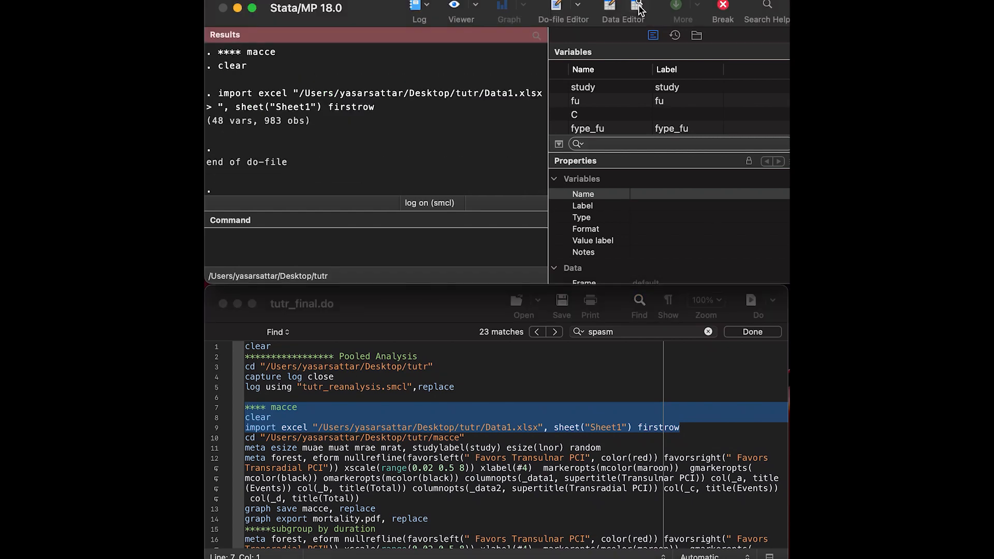
pyautogui.click(640, 9)
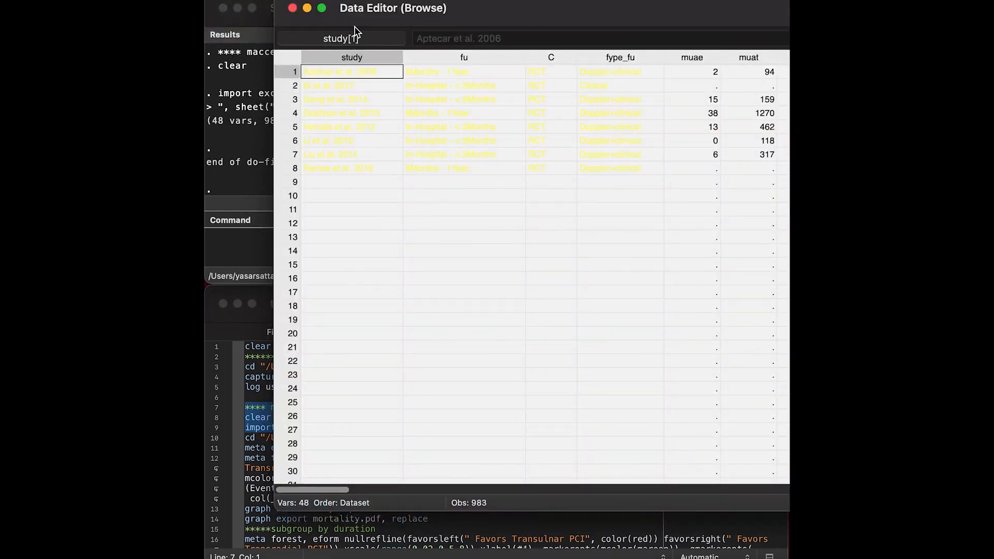
pyautogui.moveTo(545, 17); pyautogui.dragTo(455, 29)
pyautogui.hscroll(10, 577, 166)
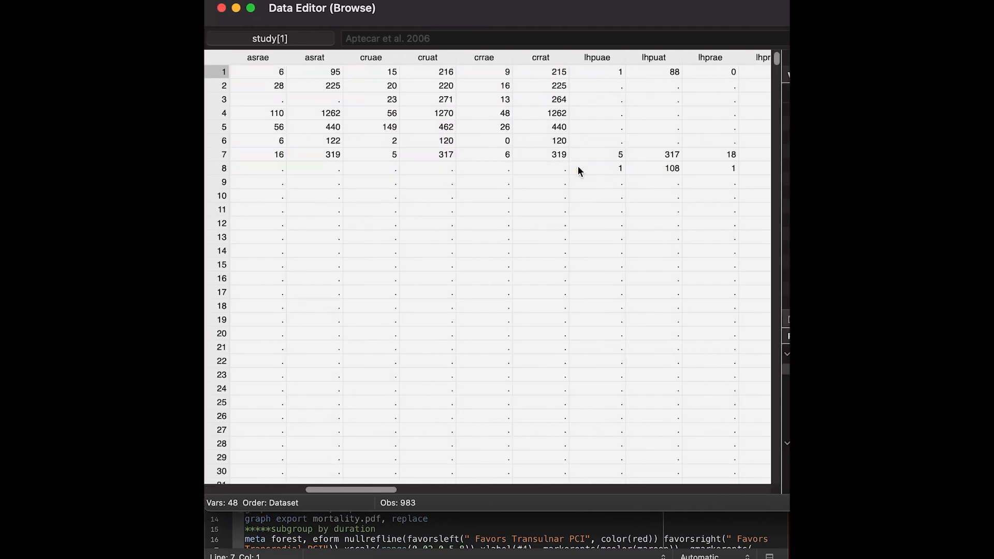
pyautogui.hscroll(-5, 577, 165)
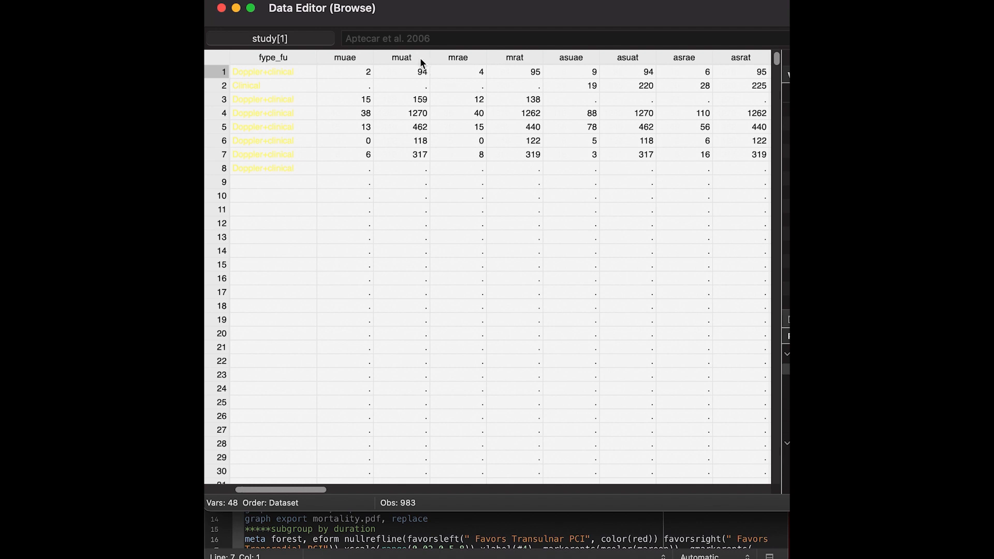
pyautogui.hscroll(10, 496, 117)
pyautogui.hscroll(10, 497, 120)
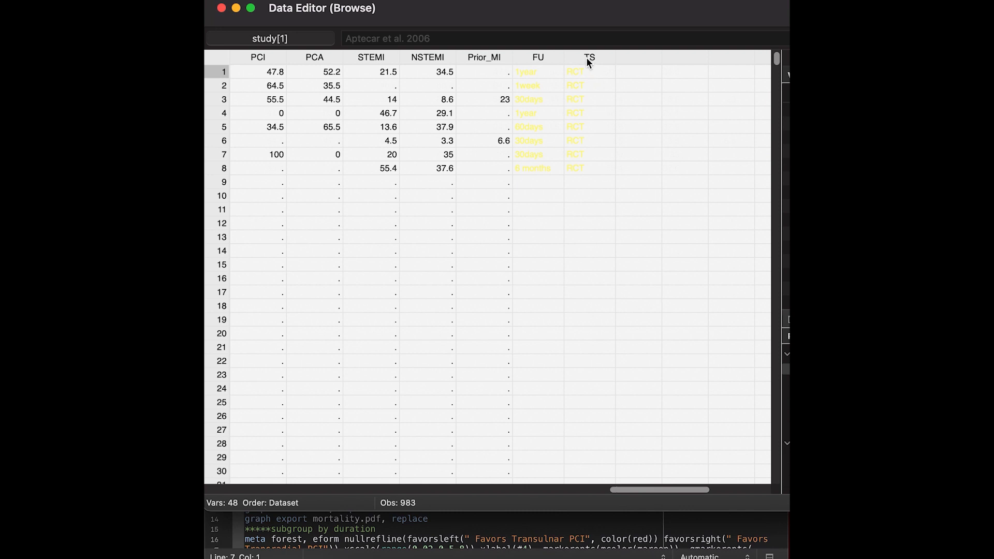
pyautogui.hscroll(-15, 444, 111)
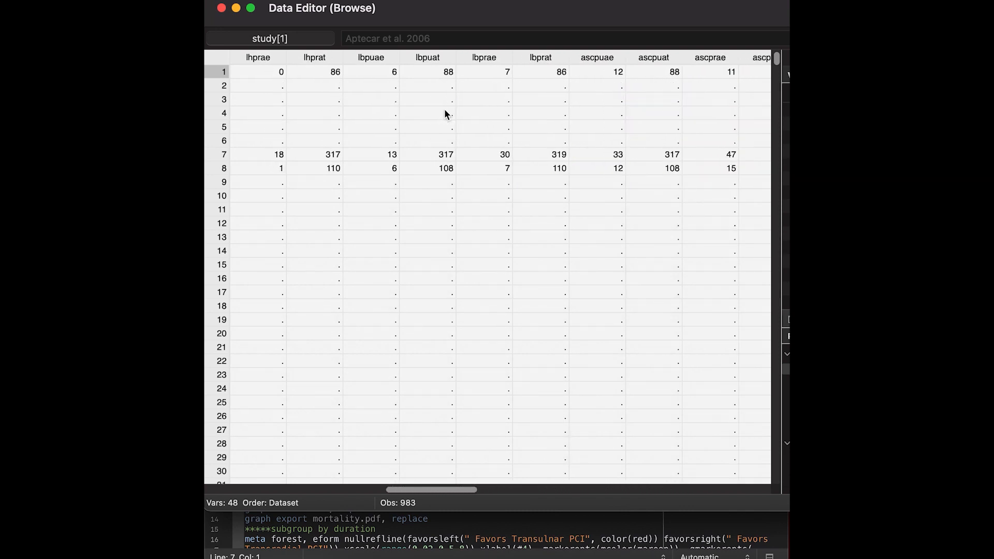
# Highlight the baseline characteristic columns from Age to Smoking in the dataset, and close the Data Editor.
pyautogui.hscroll(-8, 444, 113)
pyautogui.hscroll(10, 446, 113)
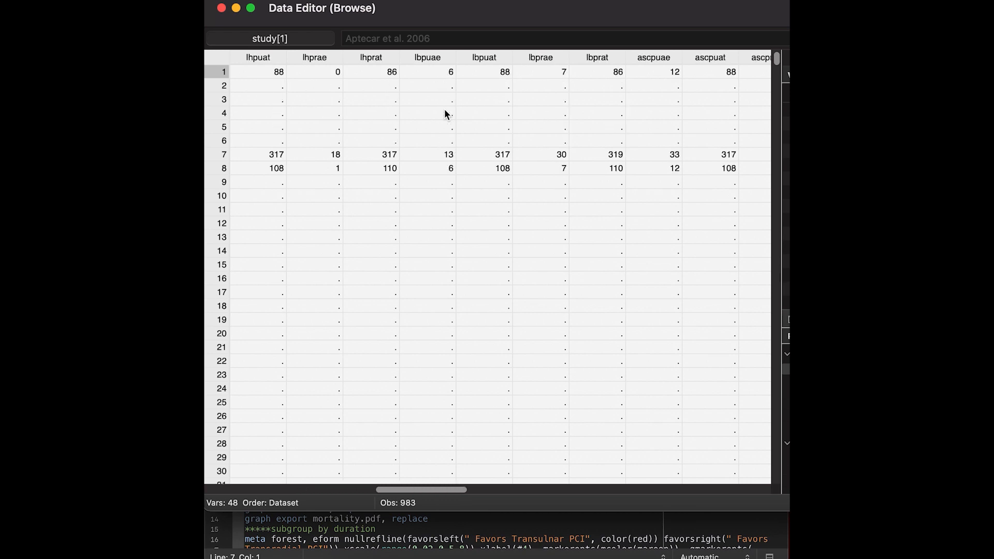
pyautogui.scroll(-1, 445, 113)
pyautogui.hscroll(8, 444, 111)
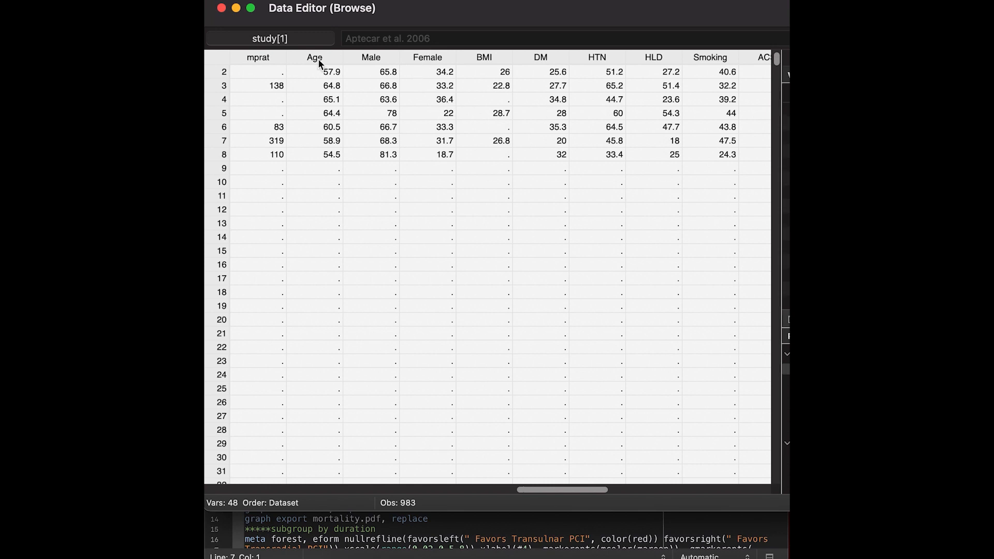
pyautogui.moveTo(314, 59); pyautogui.dragTo(726, 102)
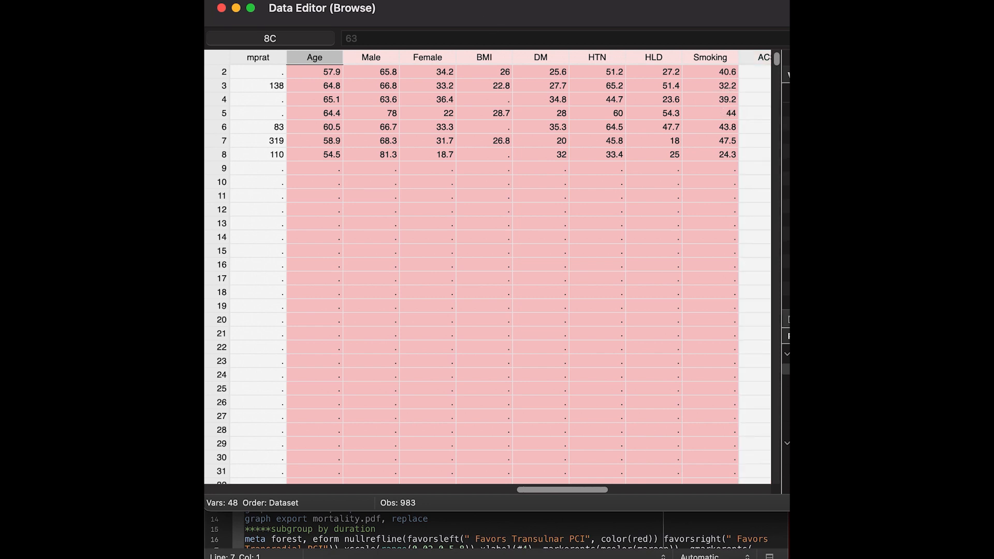
pyautogui.click(222, 8)
# Review the do-file's macce section and highlight the line that changes the directory to tutr/macce.
pyautogui.click(408, 388)
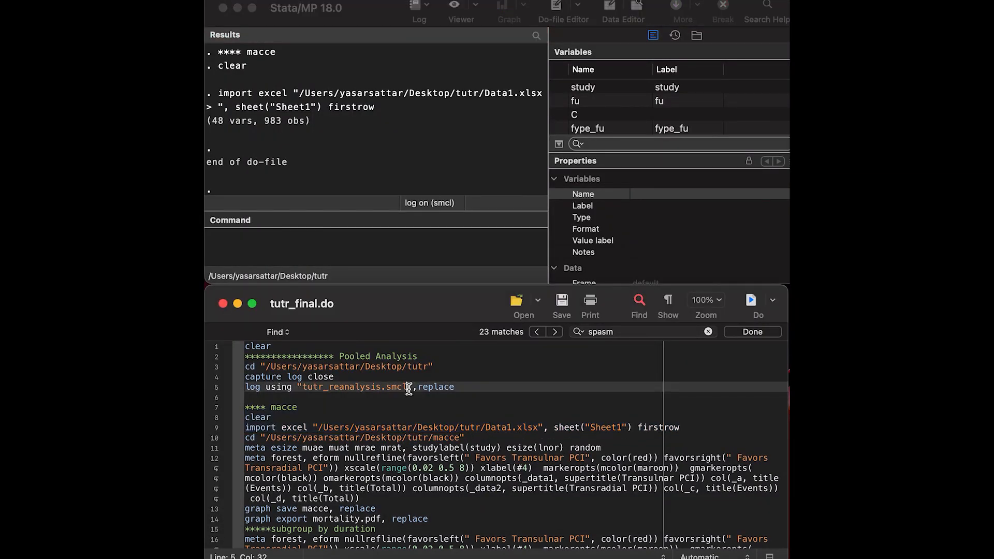
pyautogui.scroll(-2, 453, 412)
pyautogui.scroll(-2, 453, 411)
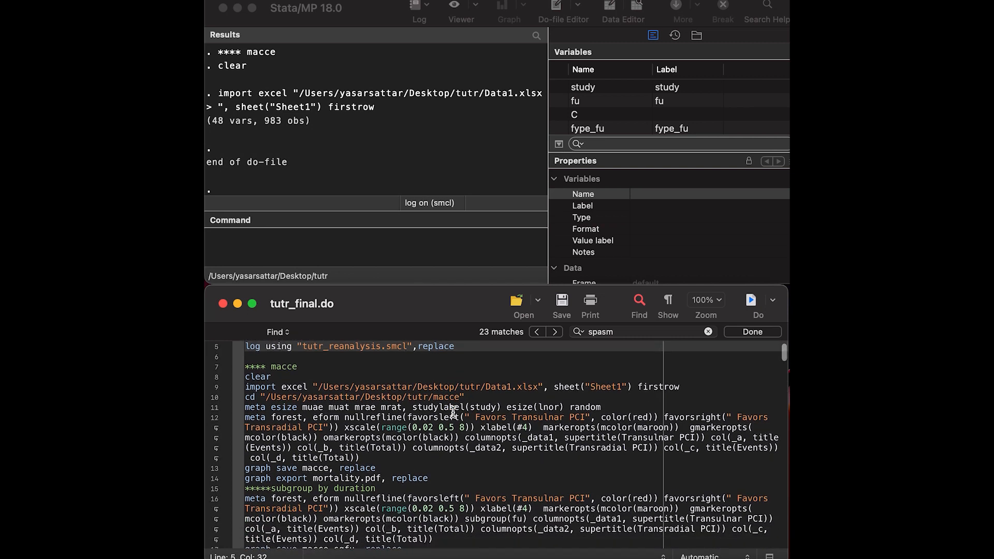
pyautogui.scroll(-2, 453, 412)
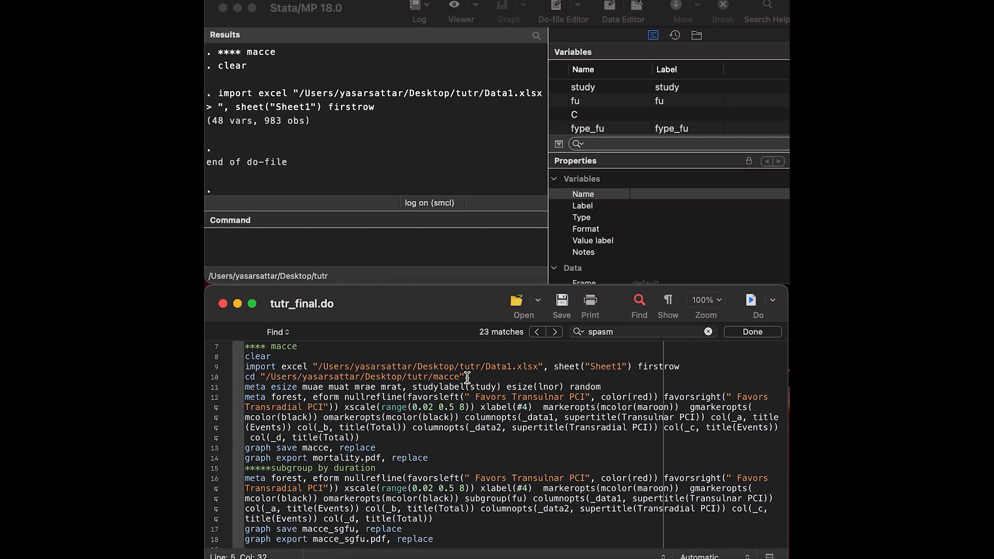
pyautogui.moveTo(467, 378); pyautogui.dragTo(248, 380)
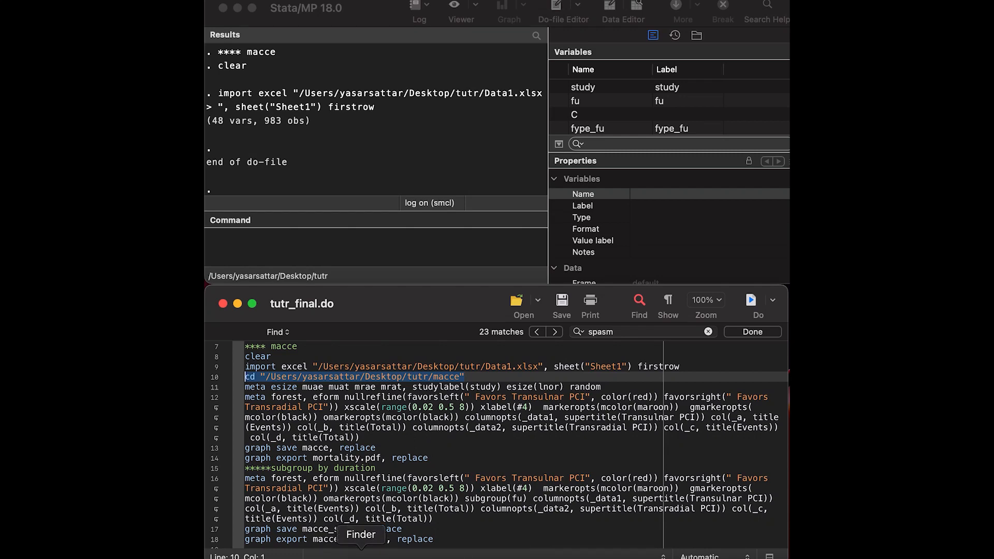
# Switch to Finder, view the Desktop folder's contents and close the window.
pyautogui.click(361, 554)
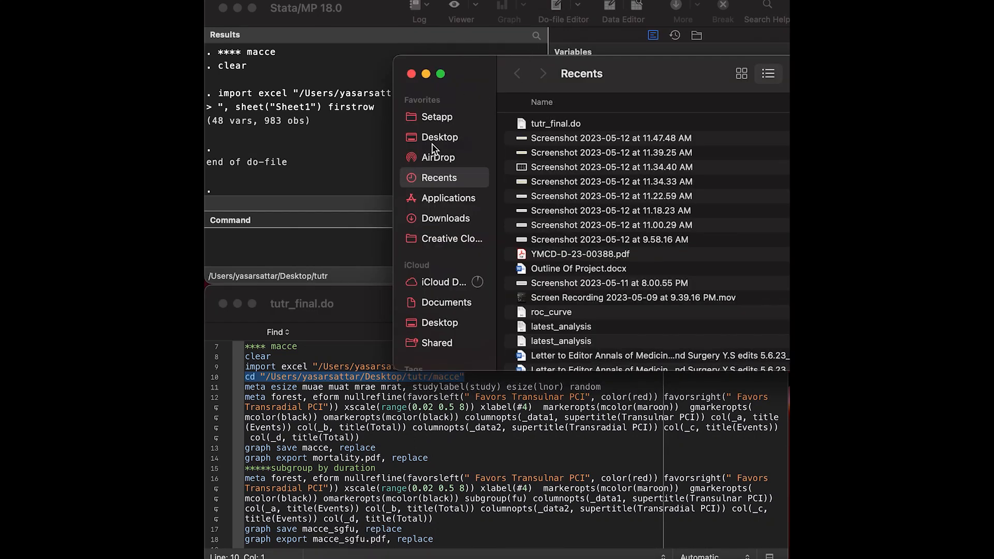
pyautogui.click(436, 139)
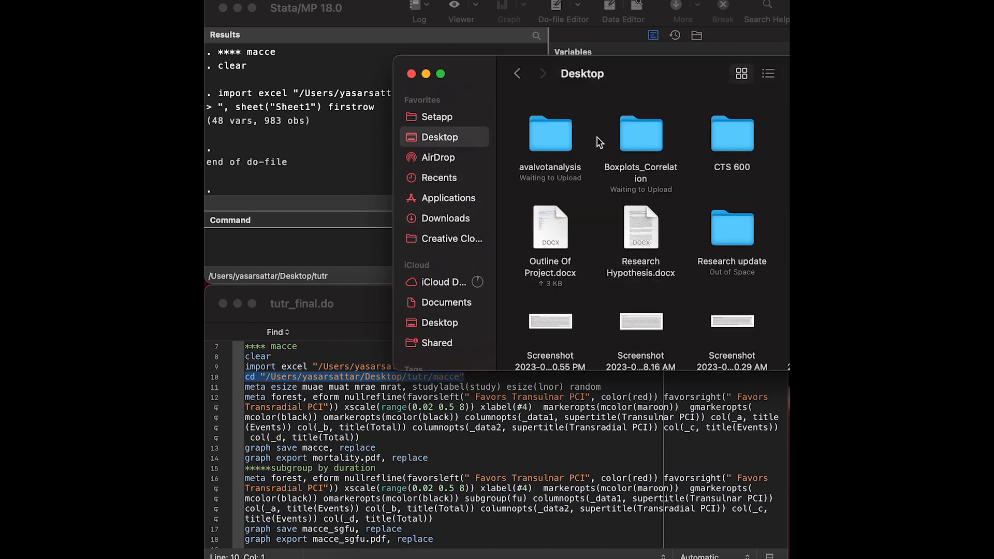
pyautogui.click(412, 74)
# Browse the tutr folder's subfolders in Stata's working-directory chooser, and cancel without changing the directory.
pyautogui.click(298, 1)
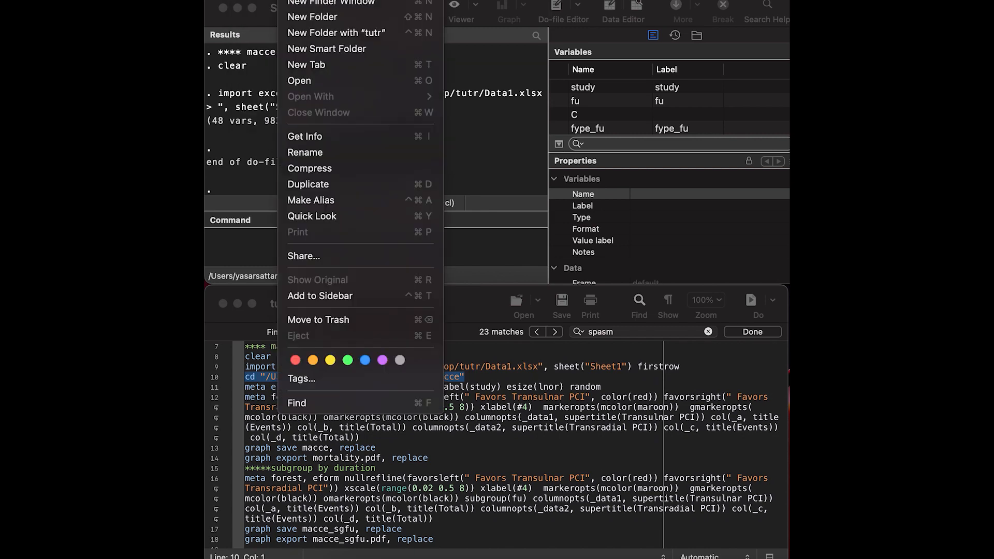
pyautogui.click(260, 171)
pyautogui.click(334, 2)
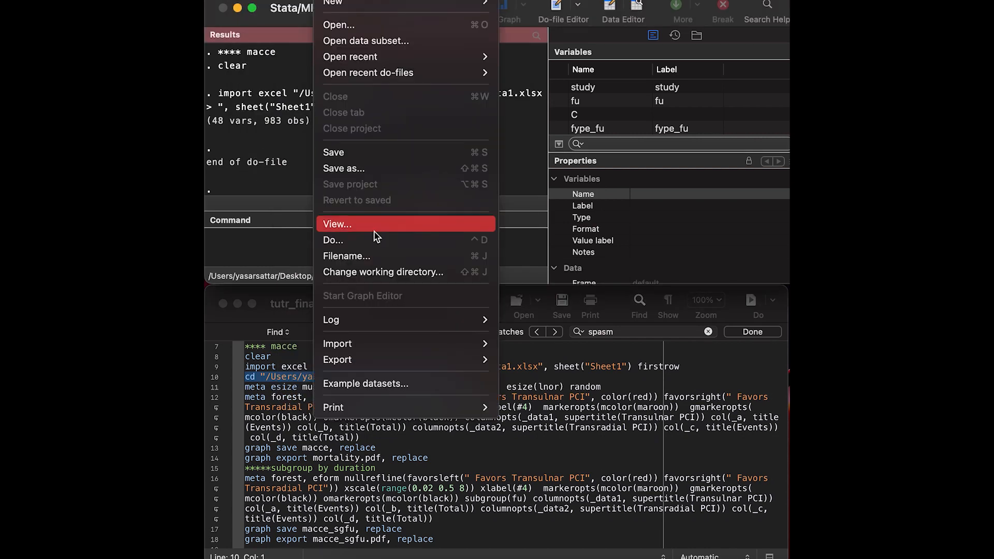
pyautogui.click(377, 271)
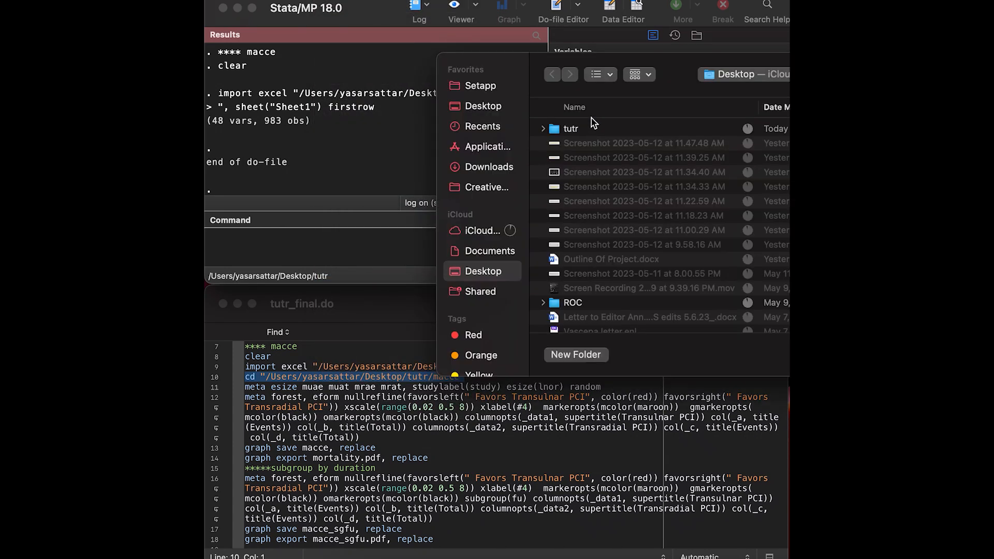
pyautogui.click(570, 130)
pyautogui.doubleClick(569, 129)
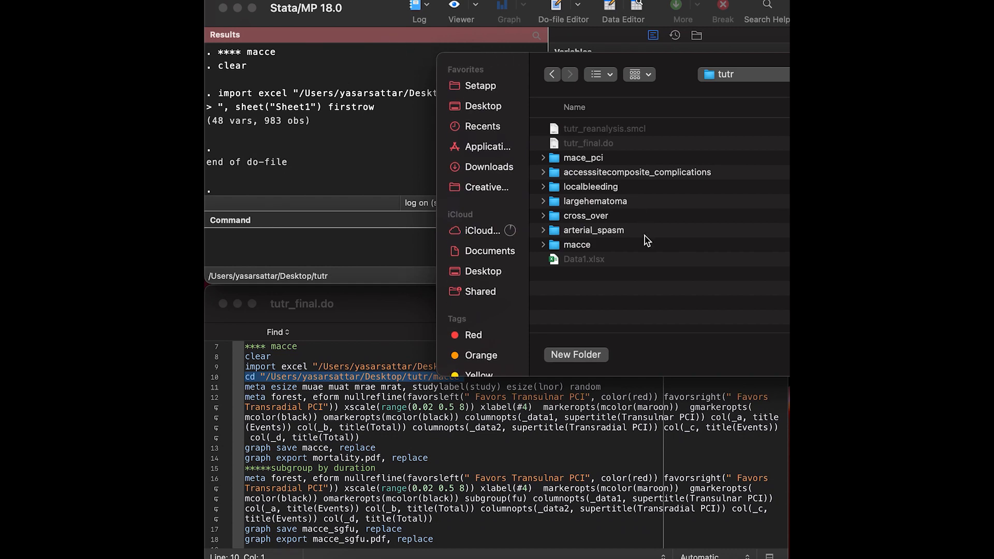
pyautogui.moveTo(705, 336); pyautogui.dragTo(458, 298)
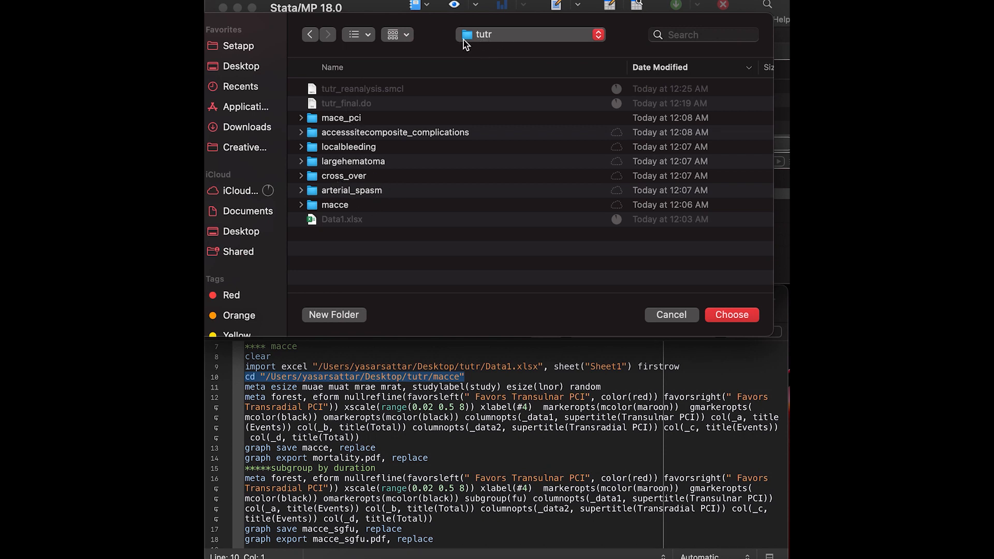
pyautogui.click(672, 314)
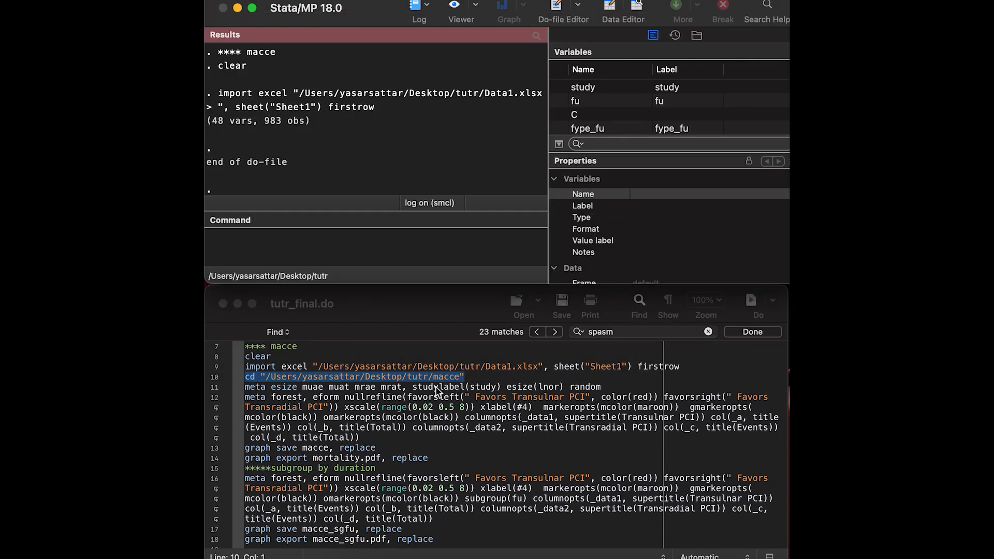
# Review the macce meta esize line's variables and study label, and the meta forest line's eform and favors-side label options.
pyautogui.click(405, 397)
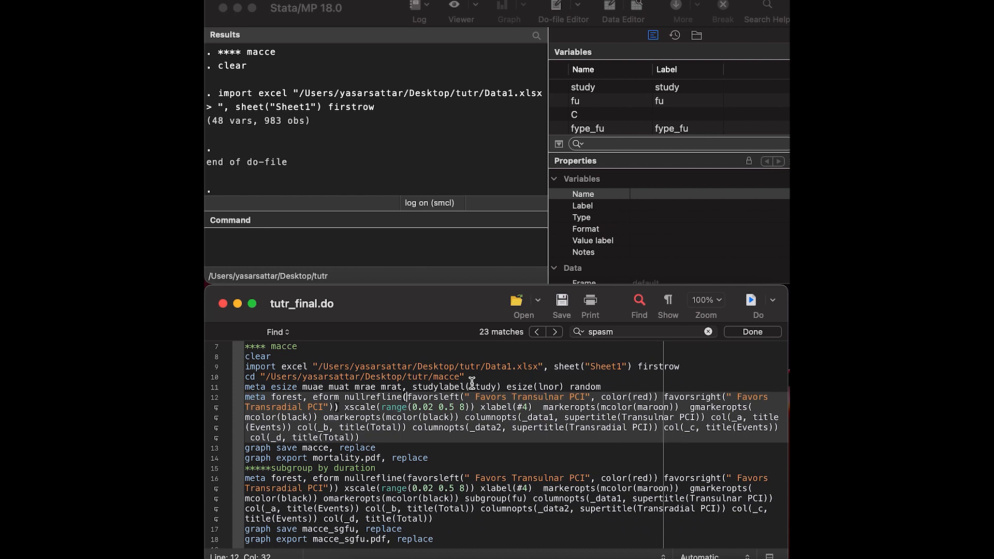
pyautogui.click(298, 388)
pyautogui.moveTo(300, 388); pyautogui.dragTo(401, 388)
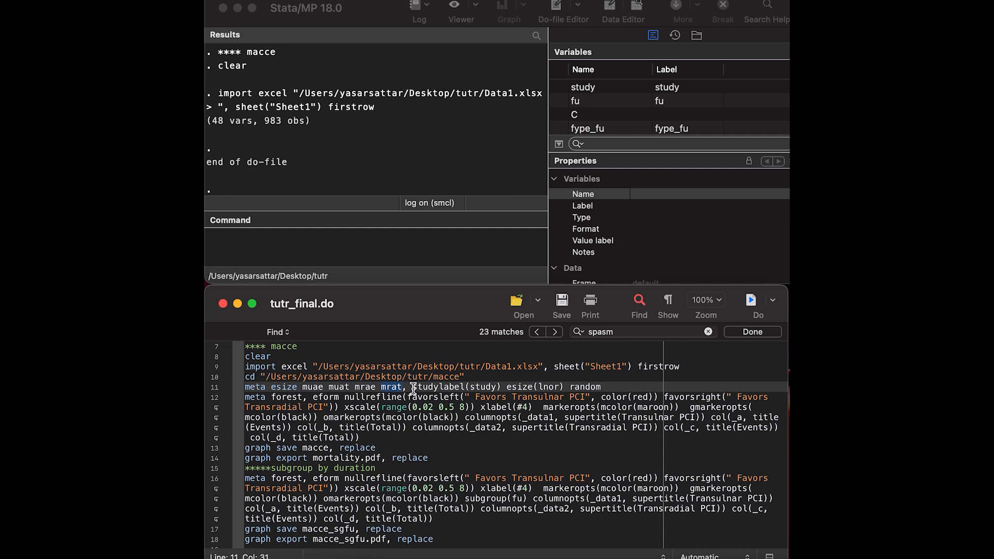
pyautogui.click(485, 388)
pyautogui.doubleClick(484, 389)
pyautogui.doubleClick(327, 397)
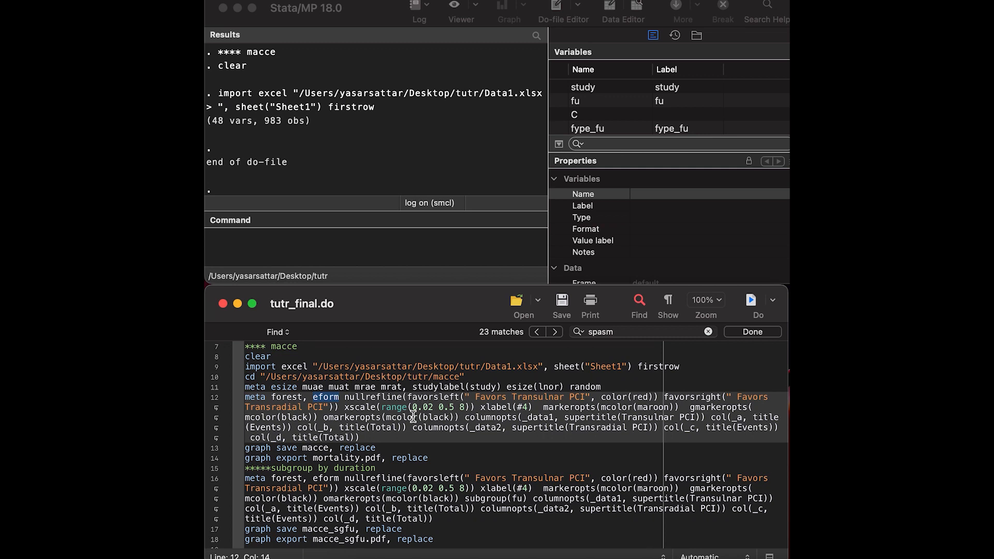
pyautogui.click(468, 399)
pyautogui.click(322, 407)
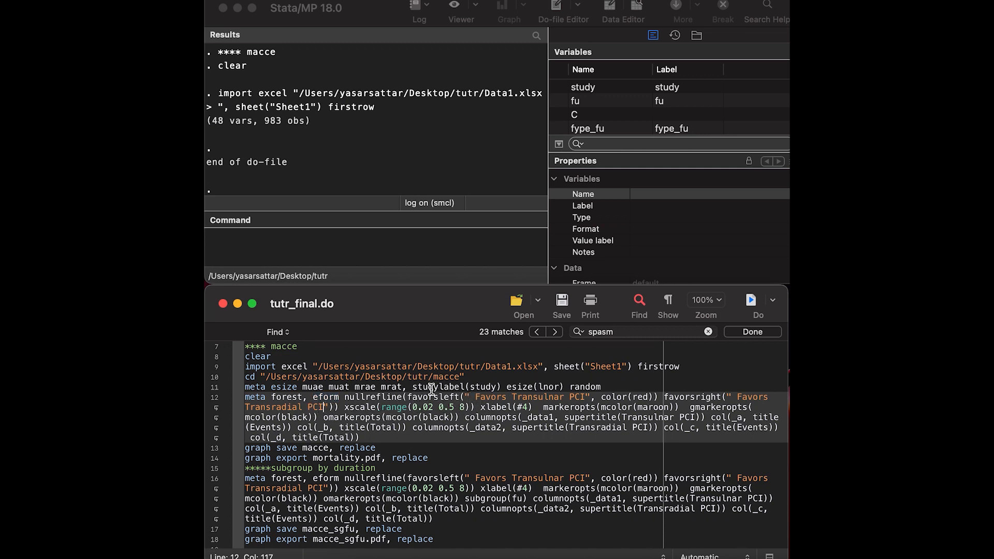
pyautogui.click(492, 396)
# Run the macce meta esize and meta forest commands on lines 11 and 12, view the forest plot and close it.
pyautogui.click(622, 439)
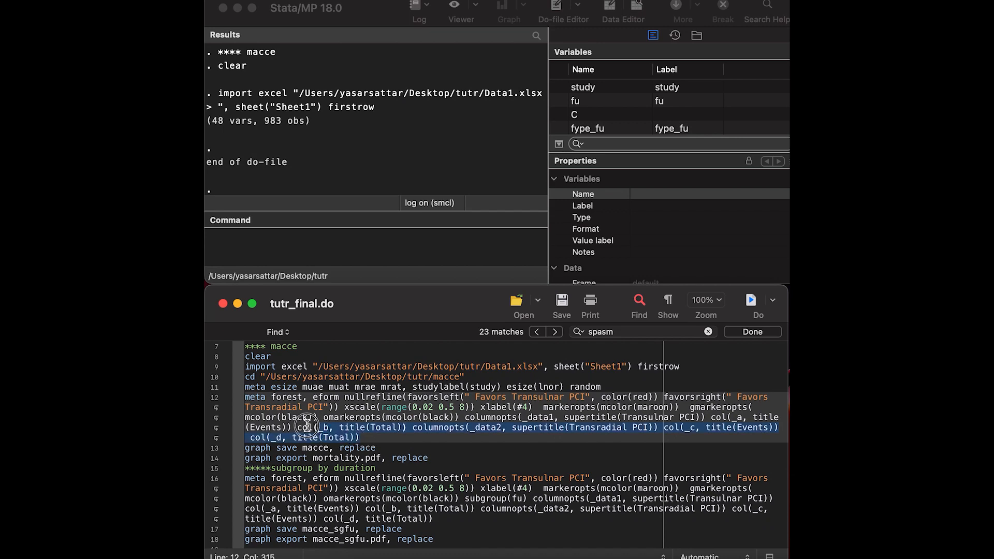
pyautogui.keyDown('shift'); pyautogui.click(231, 391); pyautogui.keyUp('shift')
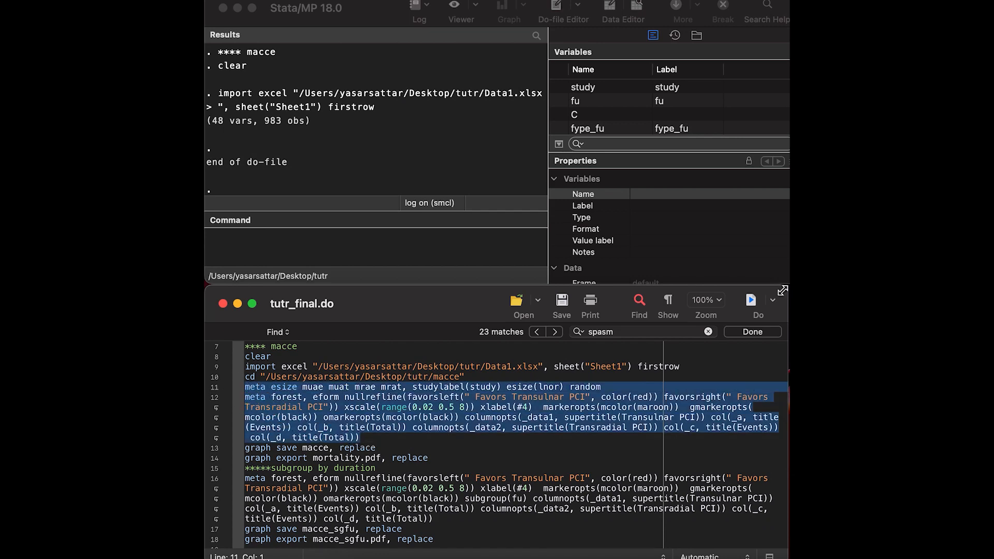
pyautogui.click(752, 302)
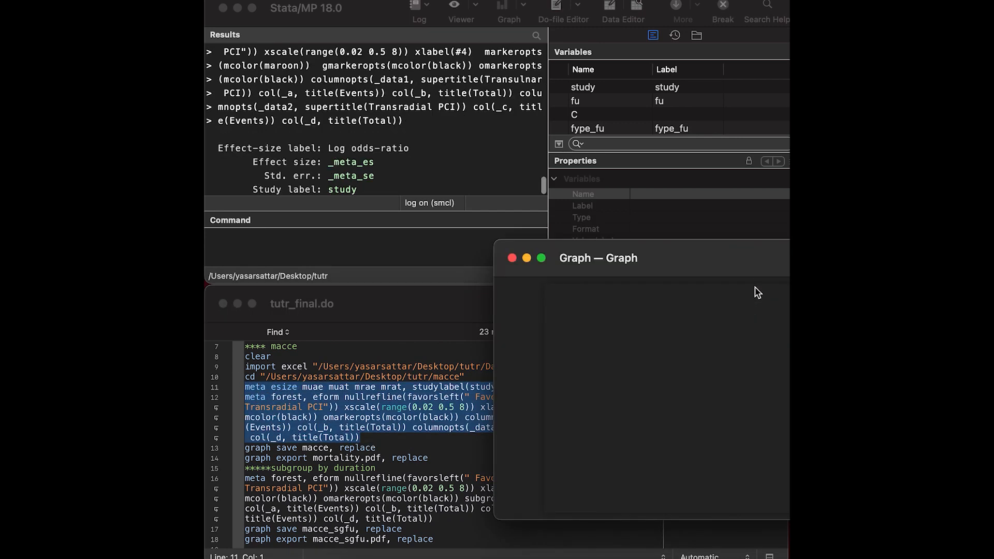
pyautogui.moveTo(751, 274); pyautogui.dragTo(444, 104)
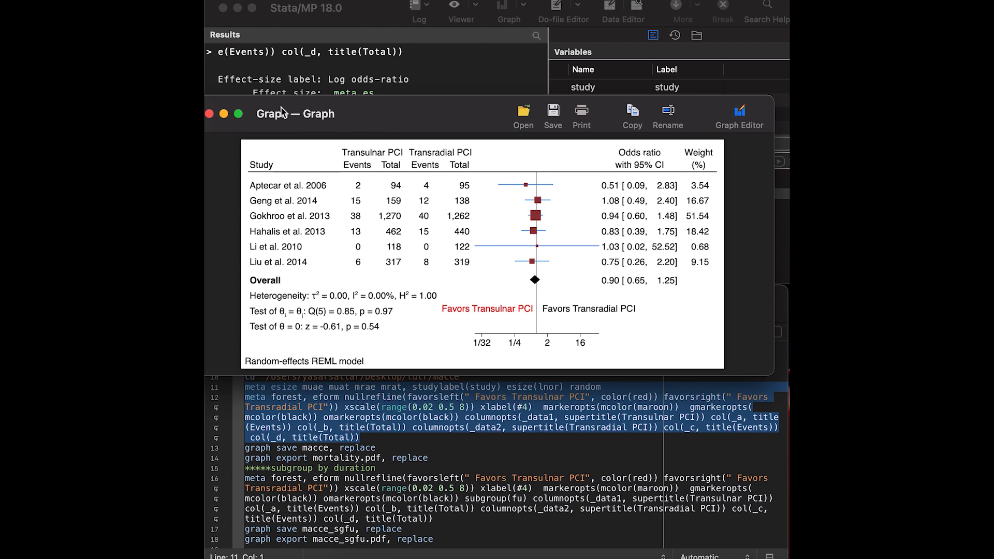
pyautogui.click(209, 113)
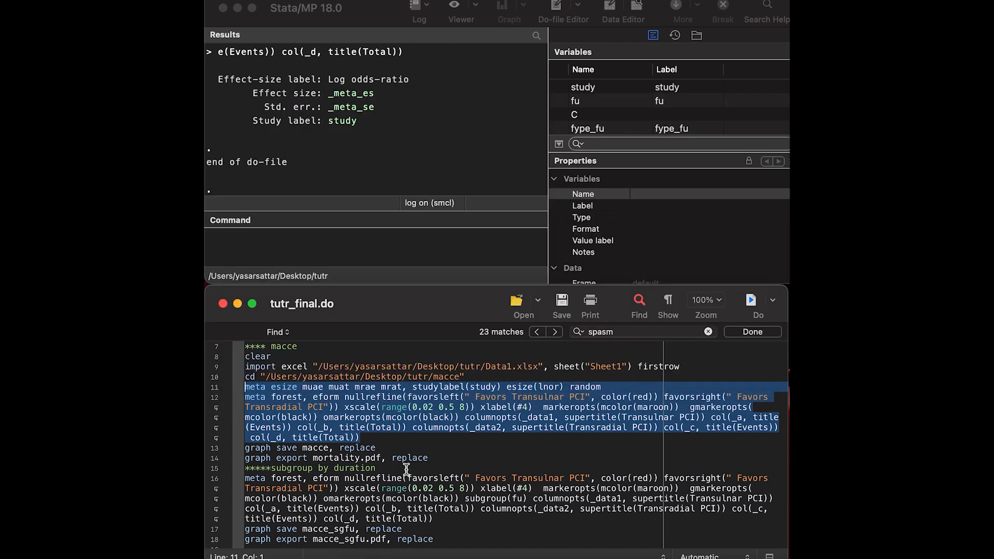
# Run lines 11 to 14 to save the forest plot as macce and export it as mortality.pdf, and close the graph.
pyautogui.click(405, 440)
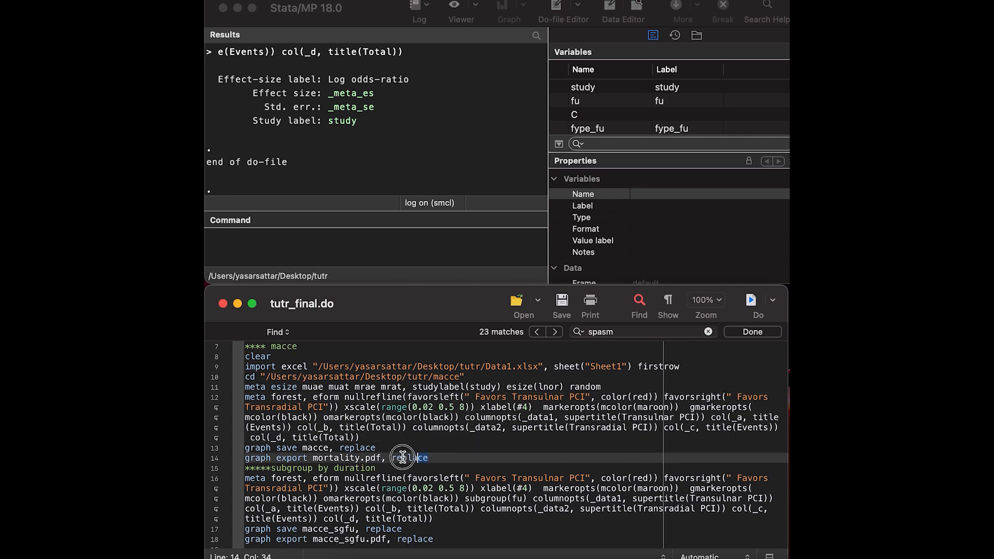
pyautogui.moveTo(430, 458); pyautogui.dragTo(245, 387)
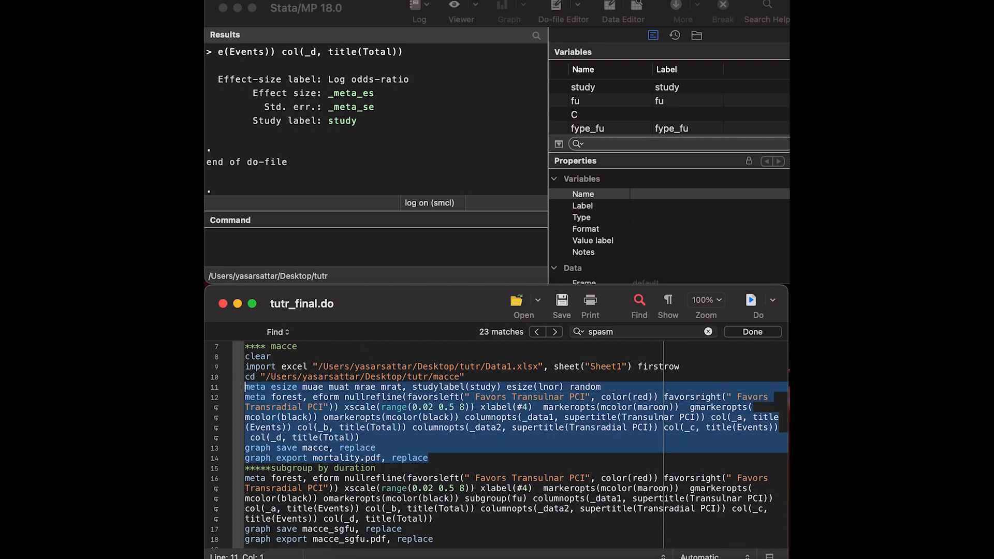
pyautogui.click(752, 302)
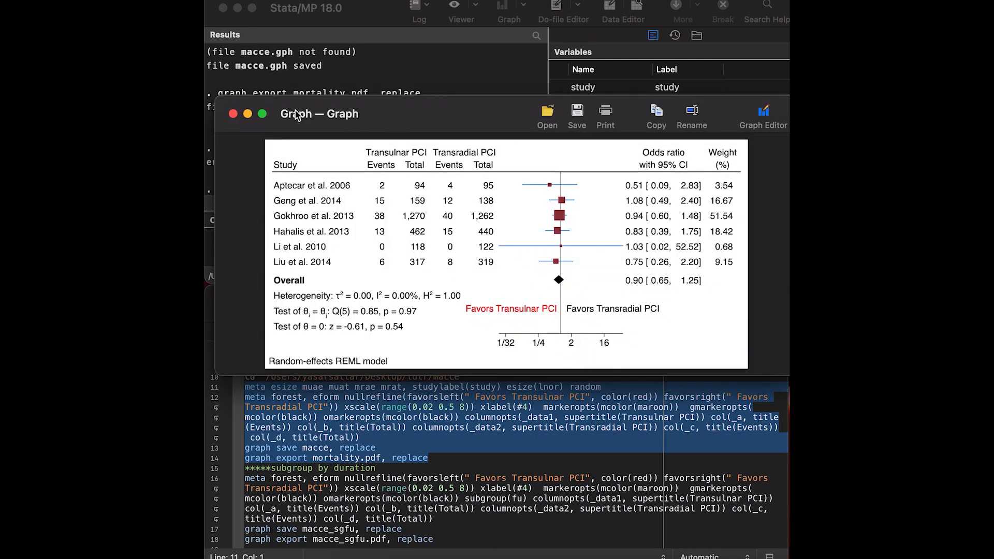
pyautogui.click(233, 114)
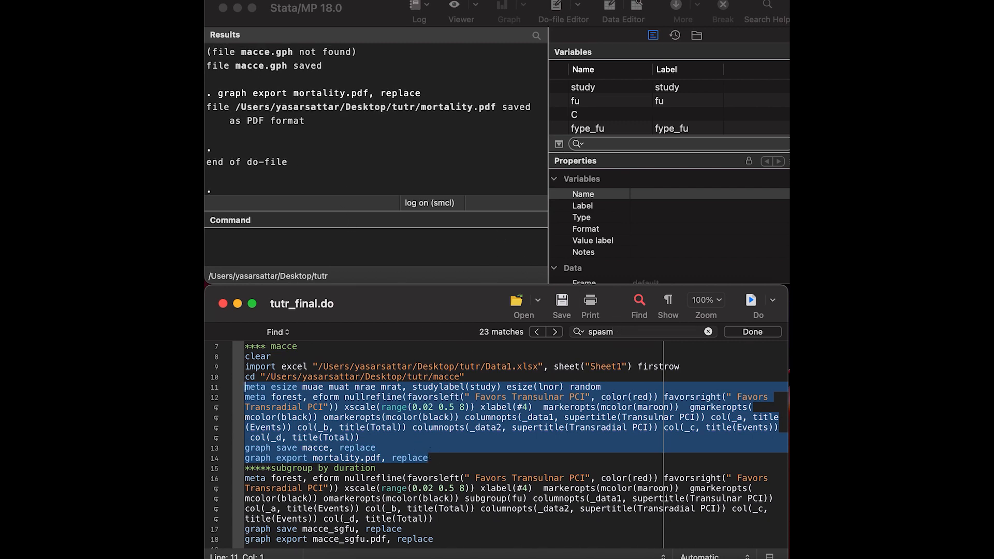
# Switch to Finder, check the tutr folder and its macce subfolder for the saved graph files, and close the window.
pyautogui.press('super+Tab')
pyautogui.moveTo(747, 30); pyautogui.dragTo(412, 55)
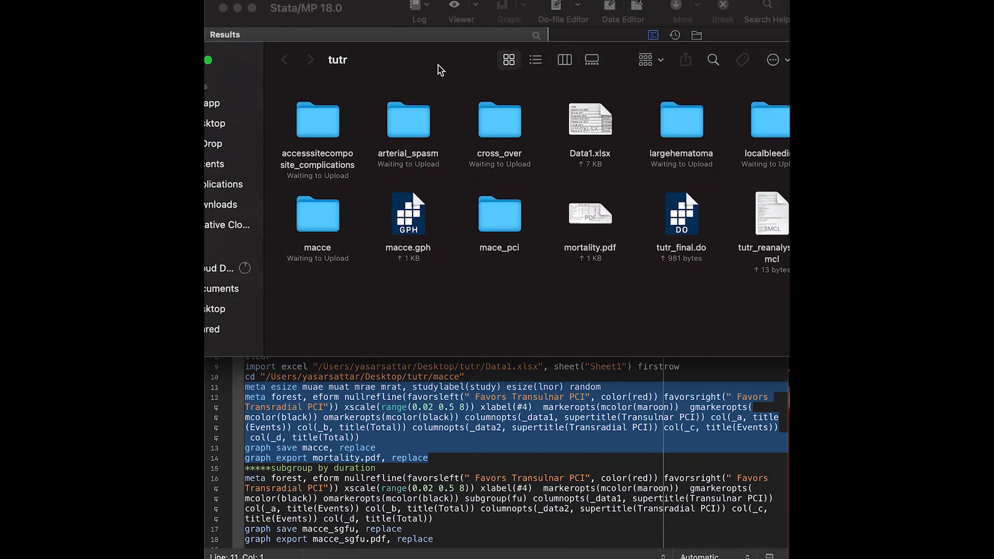
pyautogui.doubleClick(313, 214)
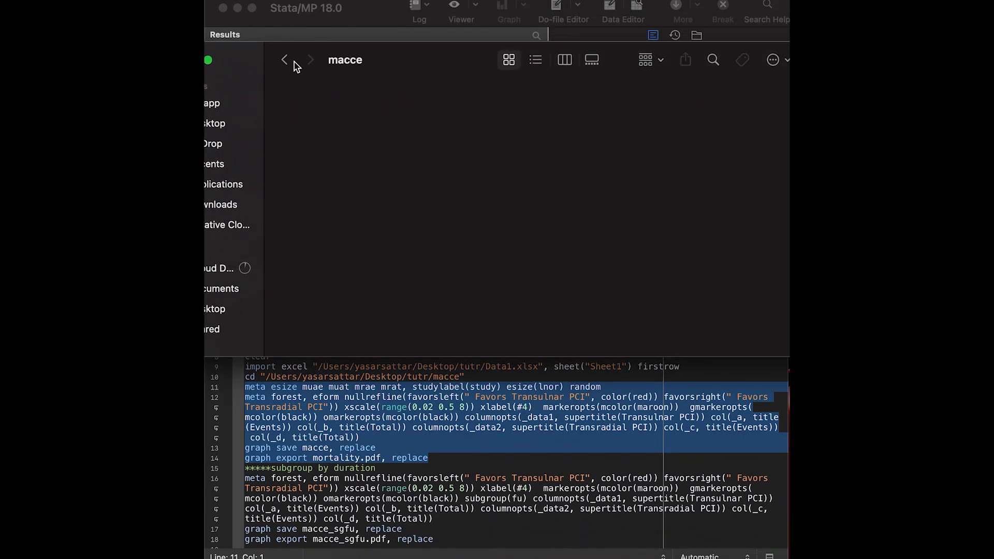
pyautogui.click(284, 60)
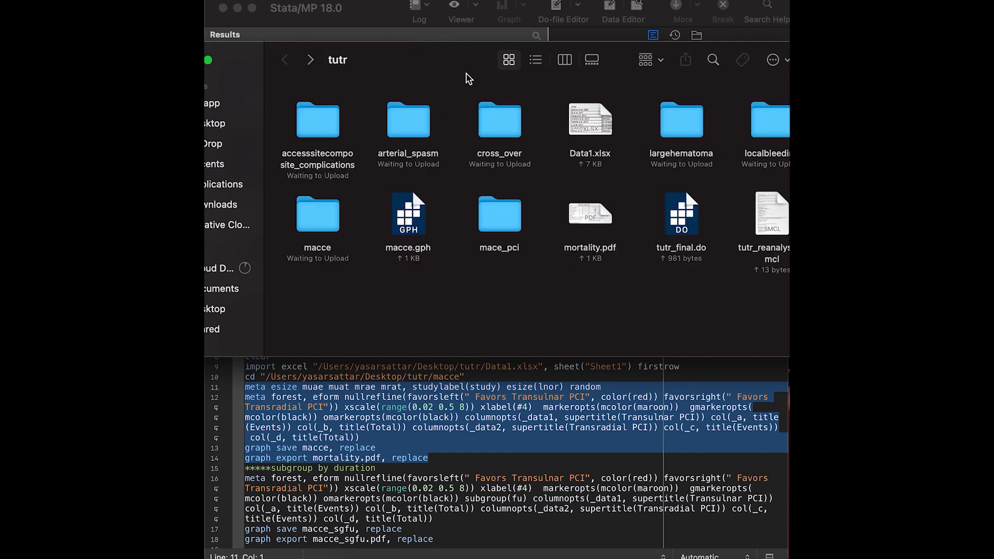
pyautogui.click(417, 59)
pyautogui.moveTo(417, 58); pyautogui.dragTo(527, 33)
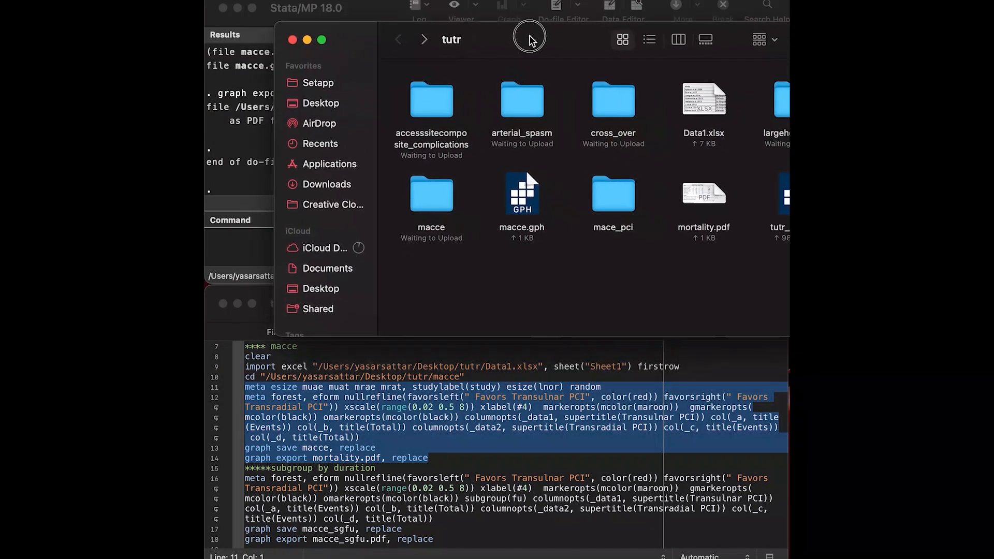
pyautogui.doubleClick(430, 194)
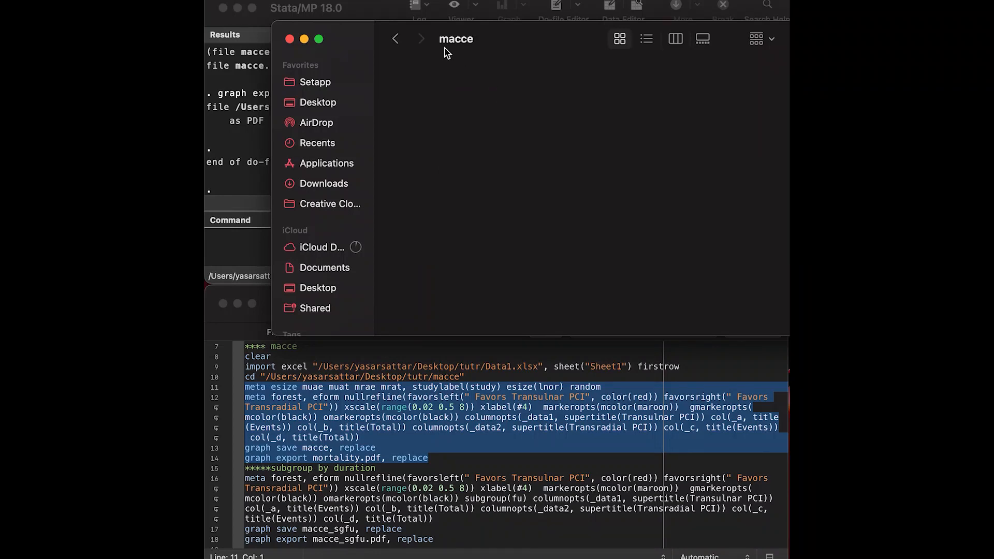
pyautogui.click(397, 39)
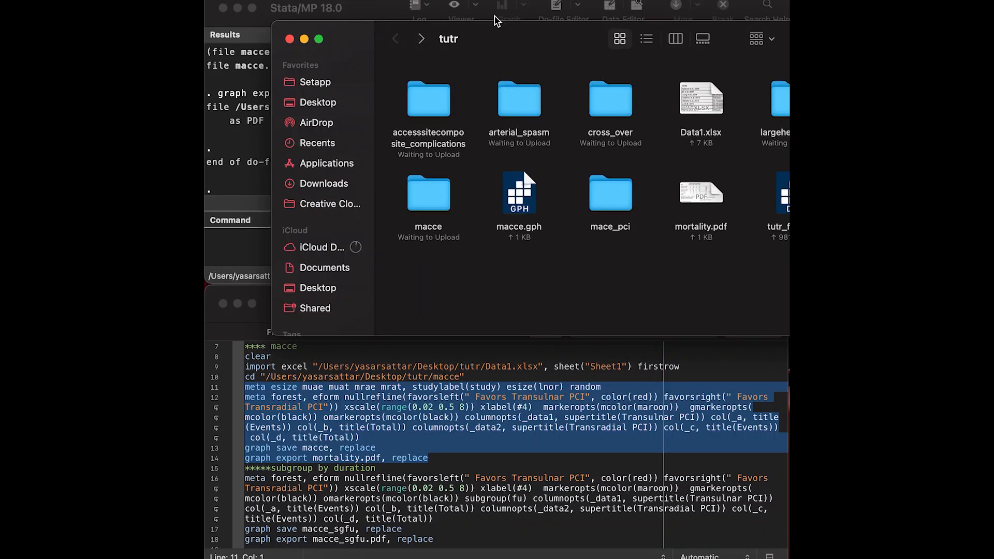
pyautogui.moveTo(504, 36); pyautogui.dragTo(570, 36)
pyautogui.click(356, 40)
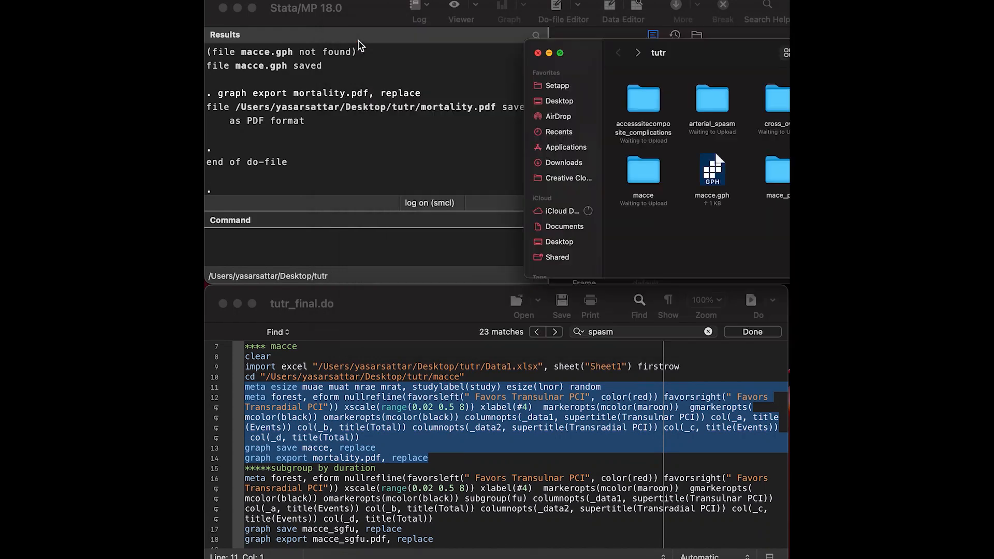
# Run lines 8 to 12, including the directory change to tutr/macce, and close the forest plot without saving it manually.
pyautogui.click(430, 439)
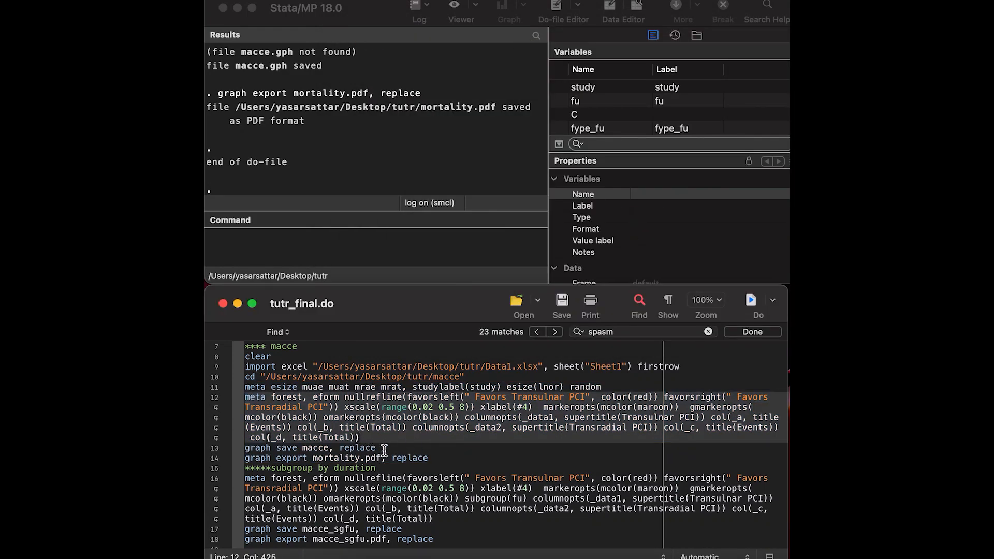
pyautogui.moveTo(368, 437); pyautogui.dragTo(239, 357)
pyautogui.click(751, 300)
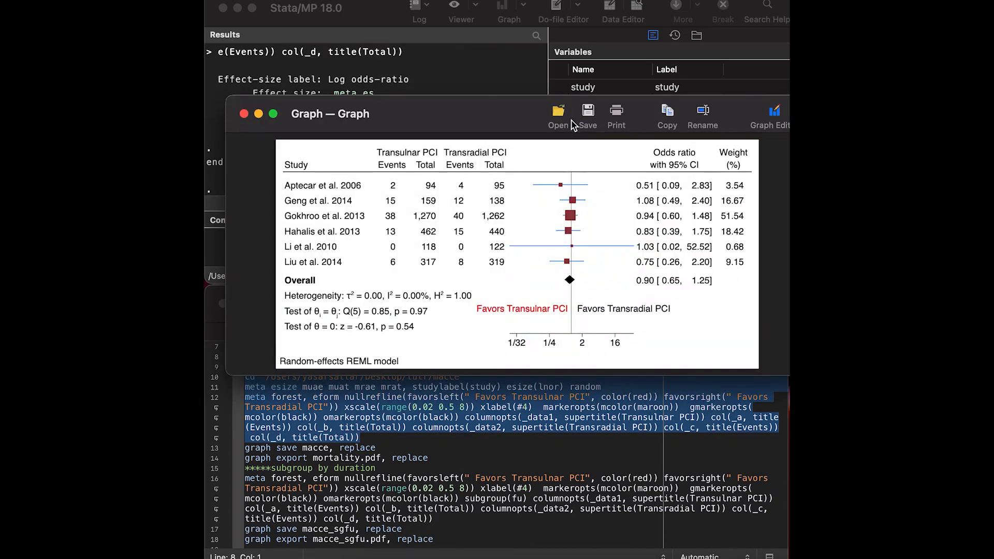
pyautogui.click(592, 114)
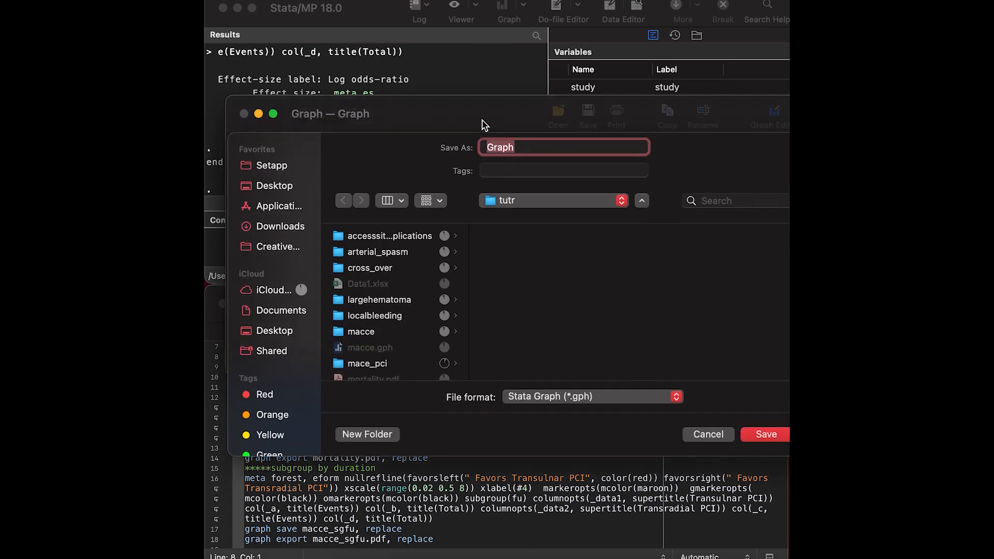
pyautogui.click(708, 435)
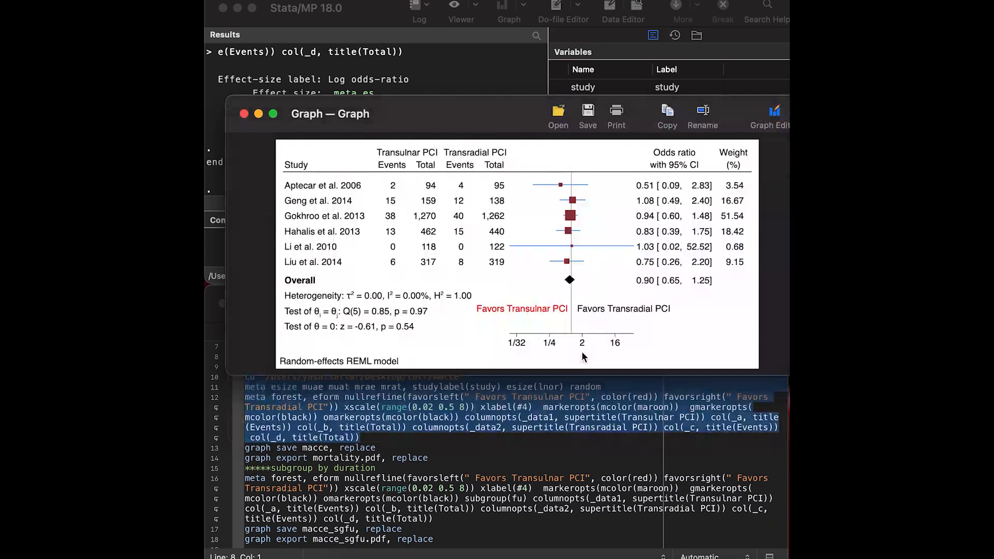
pyautogui.click(244, 114)
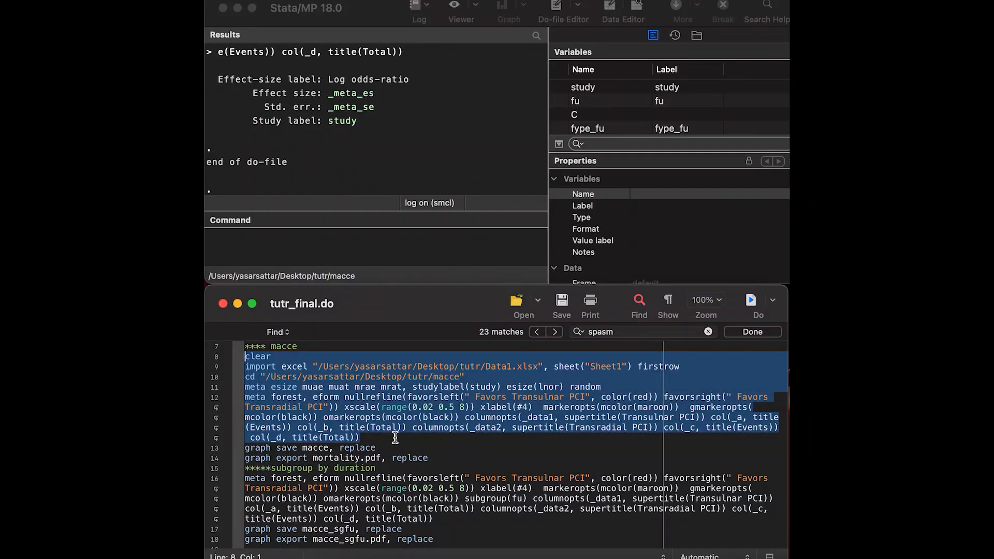
# Run the meta forest command with subgroup(fu) under subgroup by duration, and close the resulting plot.
pyautogui.click(394, 438)
pyautogui.scroll(-5, 395, 438)
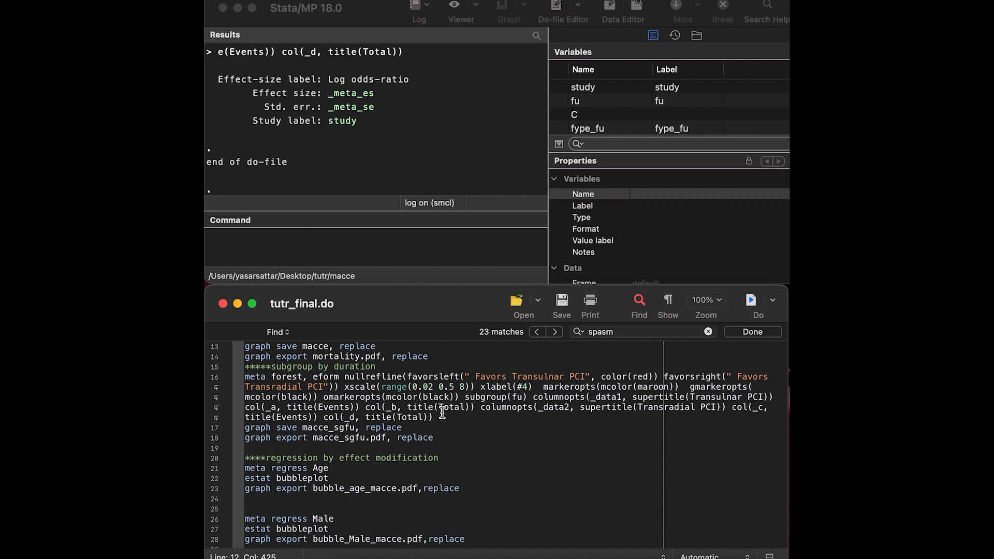
pyautogui.moveTo(527, 397); pyautogui.dragTo(243, 373)
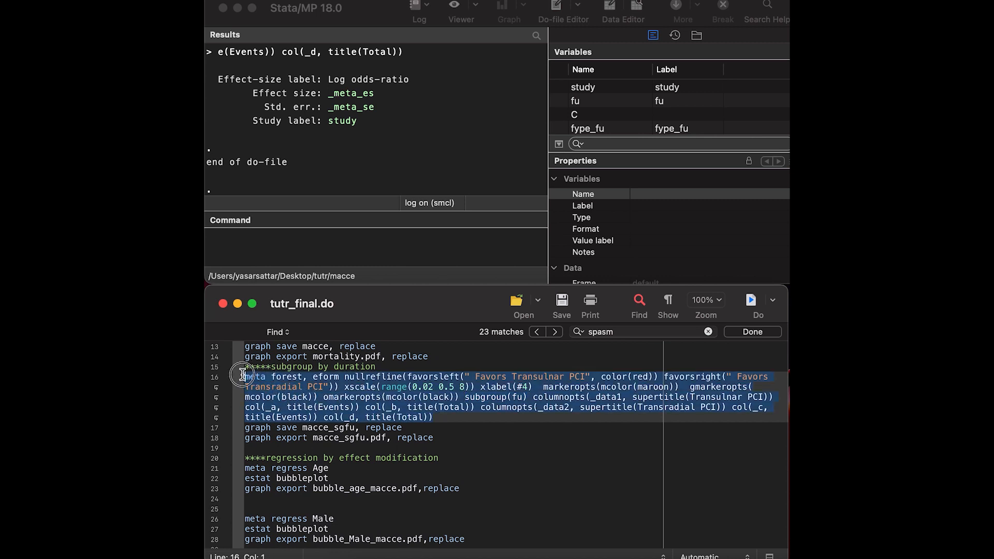
pyautogui.click(751, 300)
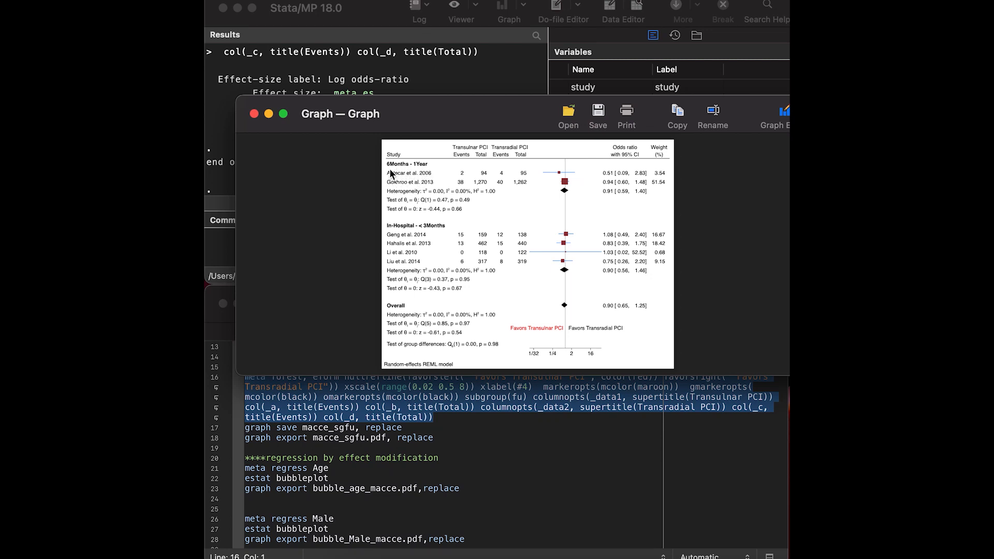
pyautogui.click(254, 114)
pyautogui.scroll(-3, 380, 460)
pyautogui.scroll(1, 377, 460)
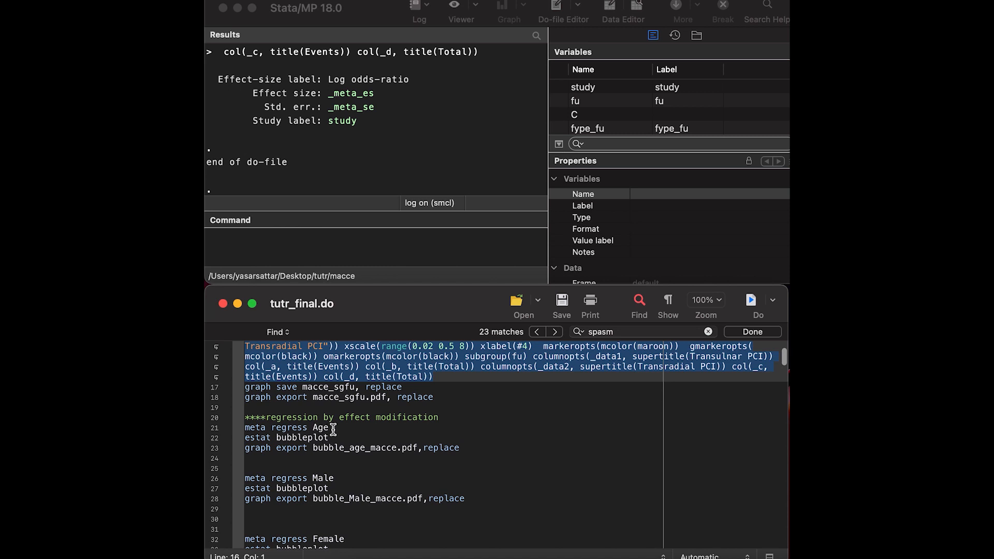
# Run the meta-regression on Age with its bubble plot, close the plot, and check the Age coefficient and p-value in the results.
pyautogui.scroll(-2, 331, 429)
pyautogui.scroll(3, 333, 430)
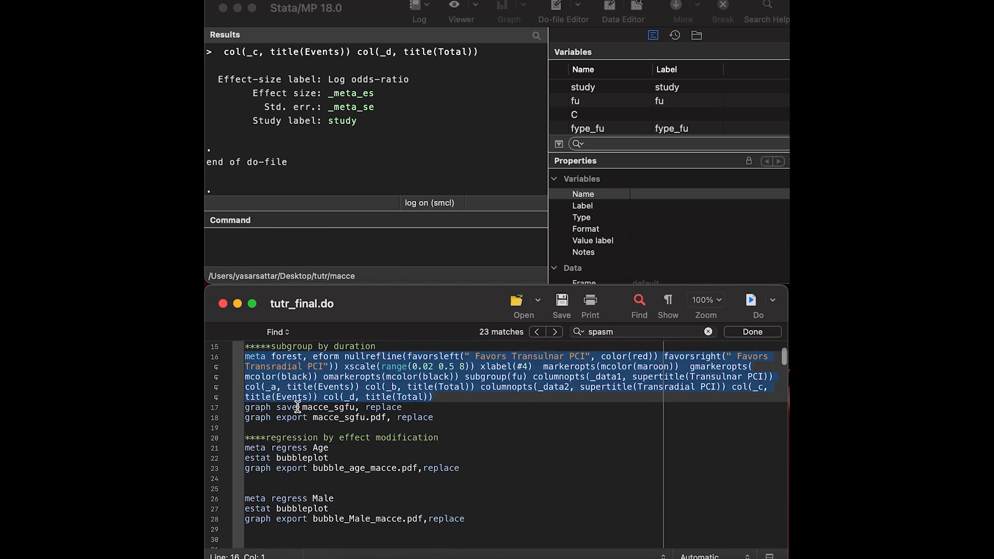
pyautogui.click(329, 419)
pyautogui.scroll(-3, 330, 422)
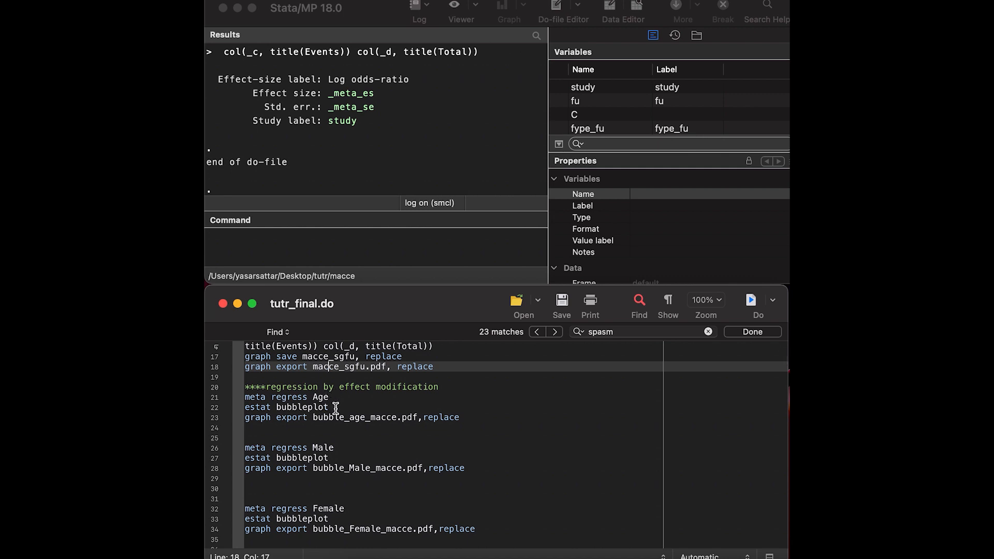
pyautogui.moveTo(337, 408); pyautogui.dragTo(222, 388)
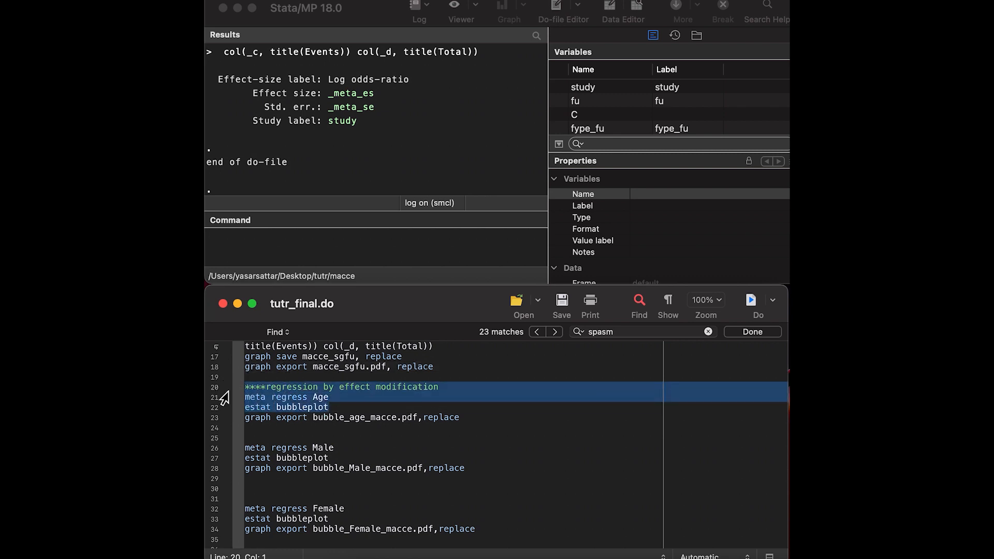
pyautogui.click(751, 301)
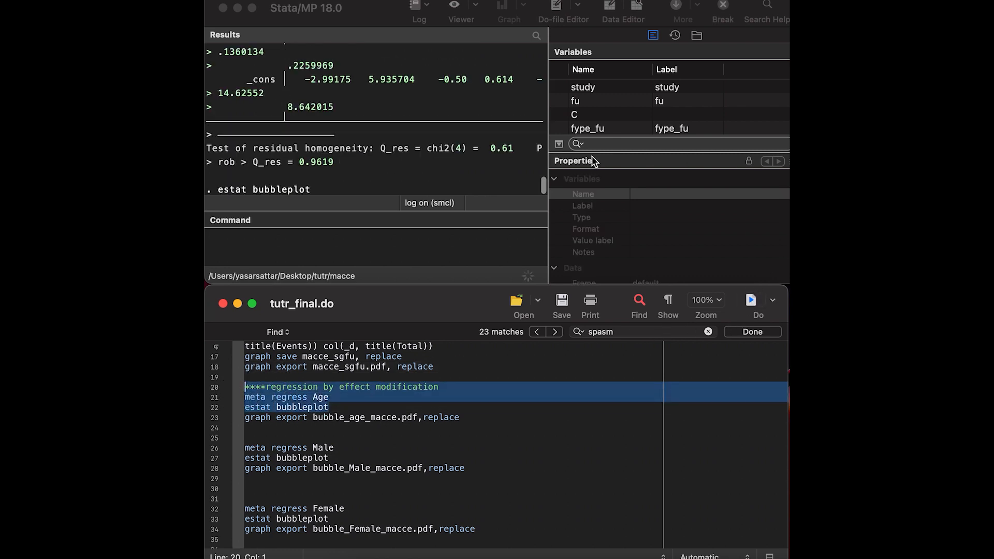
pyautogui.moveTo(524, 106); pyautogui.dragTo(482, 103)
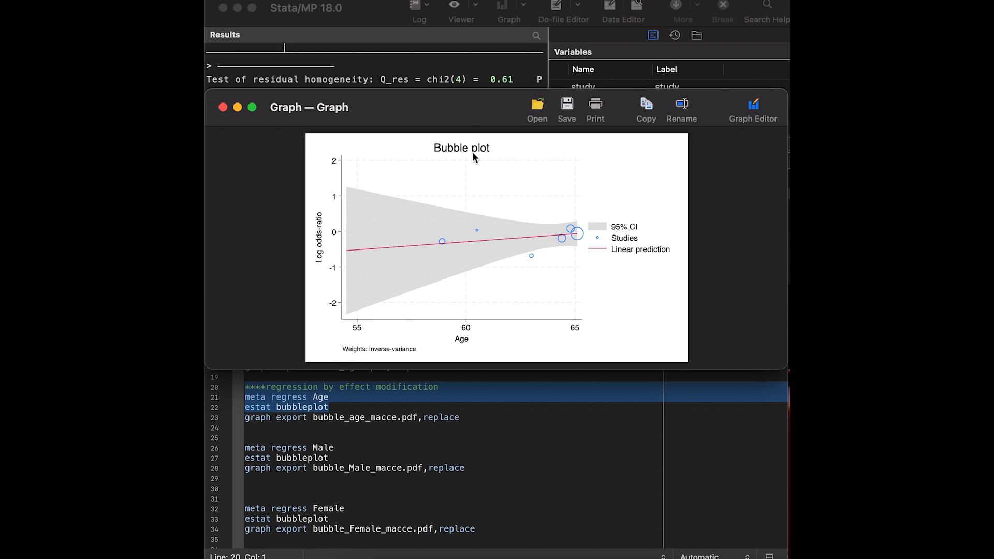
pyautogui.click(223, 108)
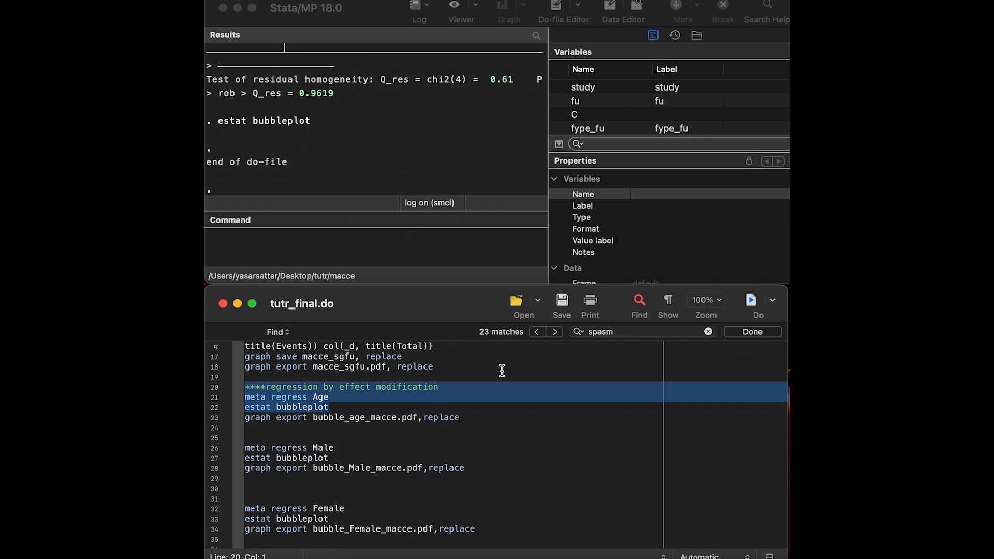
pyautogui.press('super+shift+d')
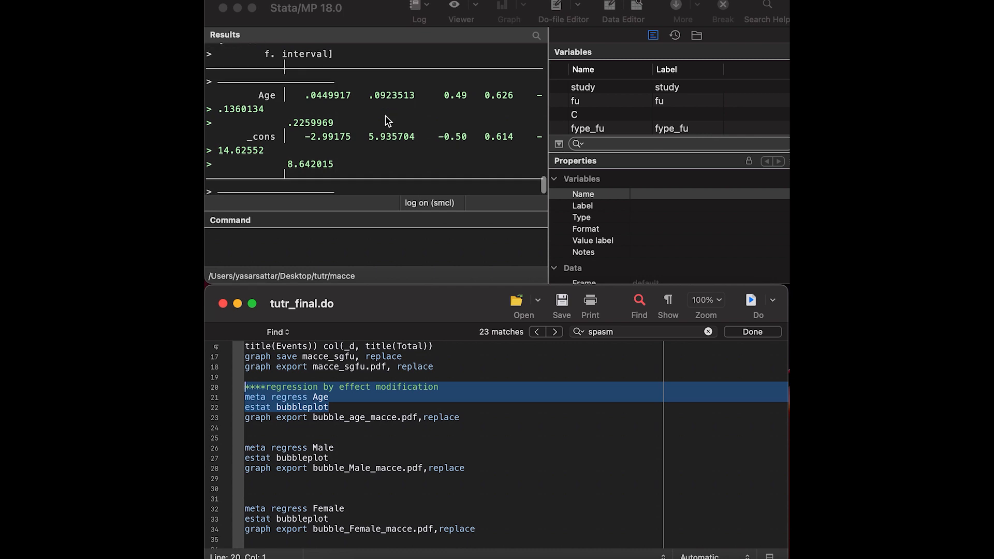
pyautogui.scroll(2, 388, 120)
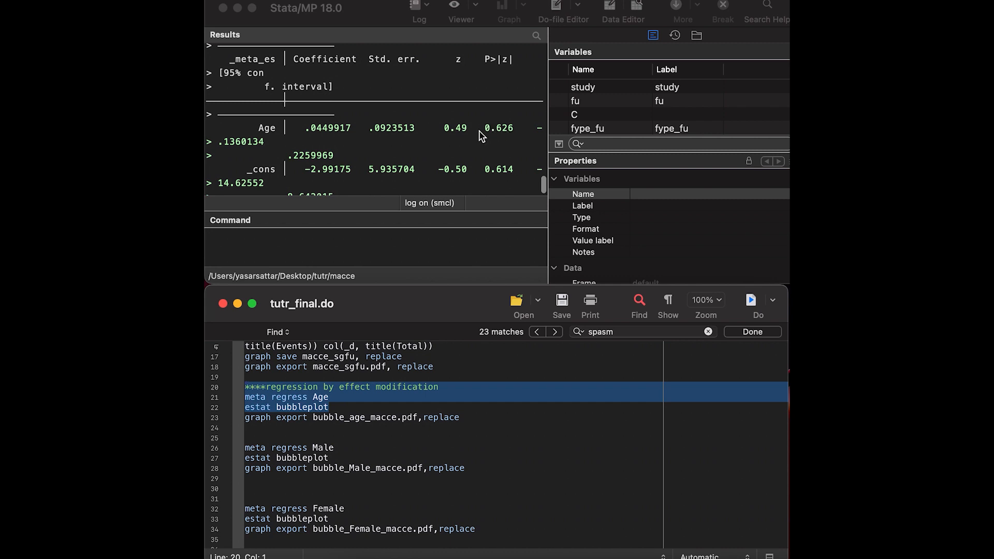
# Run meta funnelplot,fixed from the funnel and harbord regression section, and close the resulting funnel plot.
pyautogui.scroll(-5, 429, 486)
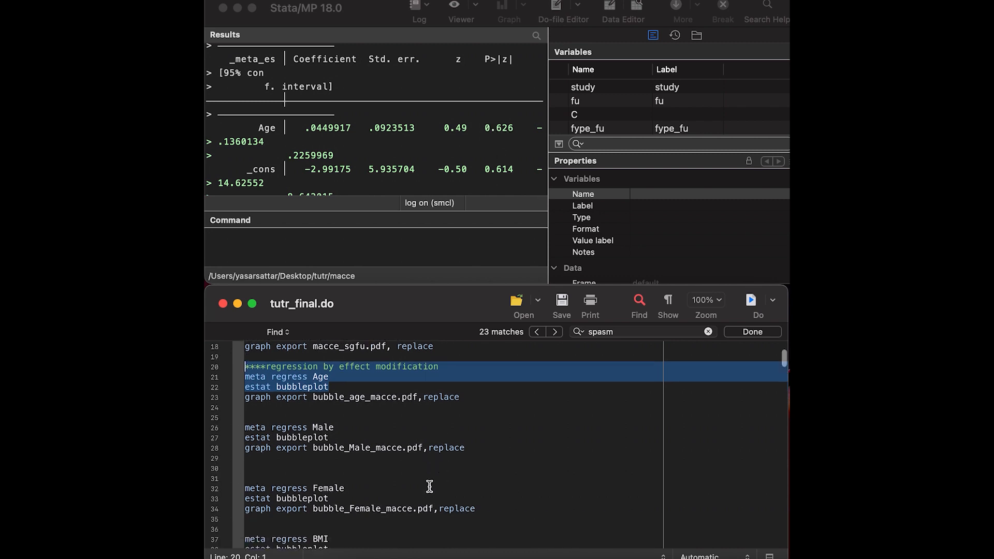
pyautogui.scroll(3, 429, 486)
pyautogui.scroll(-8, 429, 486)
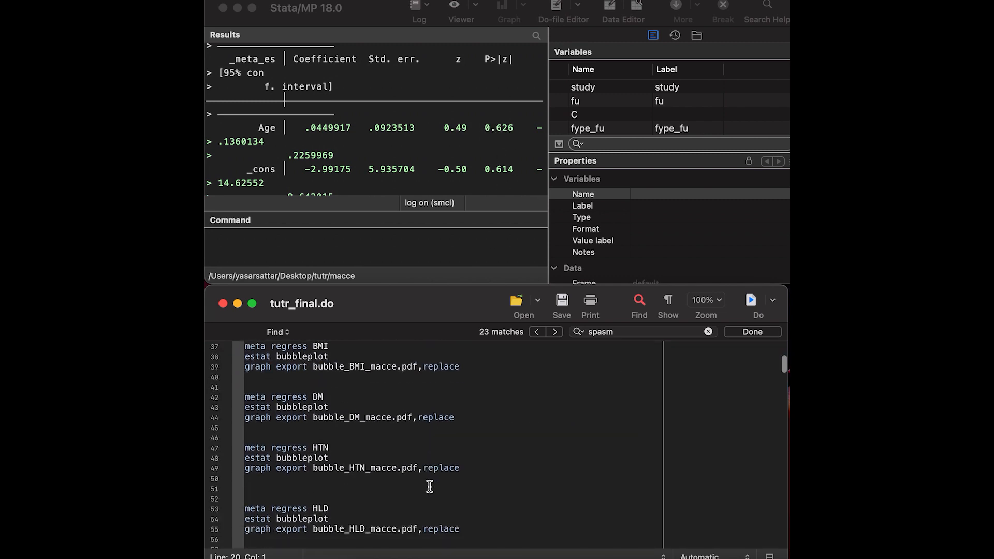
pyautogui.scroll(-14, 430, 486)
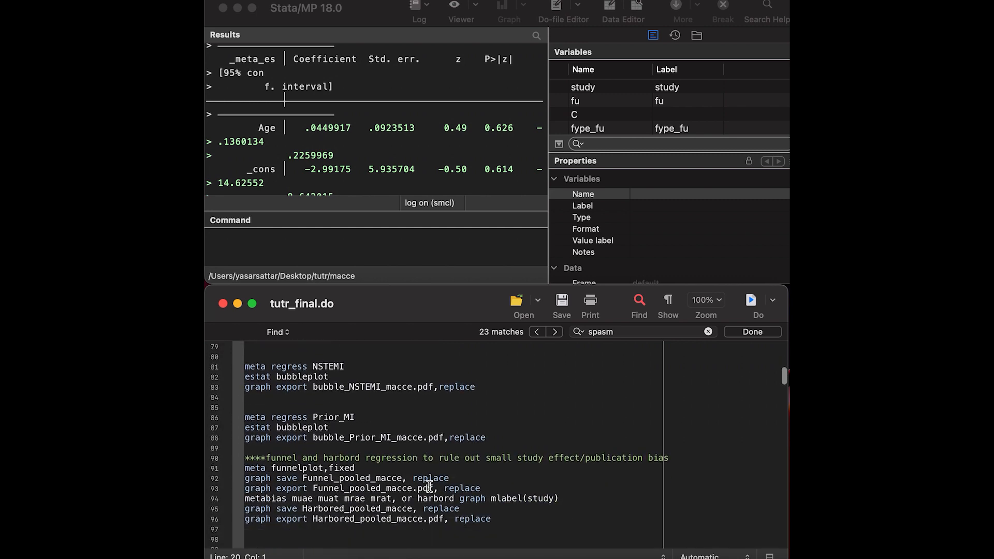
pyautogui.scroll(-2, 378, 404)
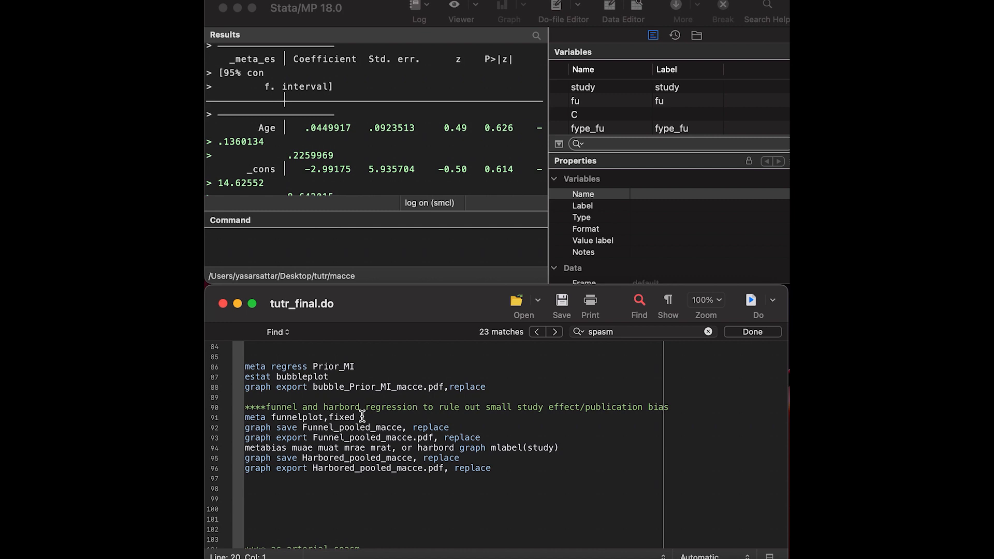
pyautogui.moveTo(364, 417); pyautogui.dragTo(223, 413)
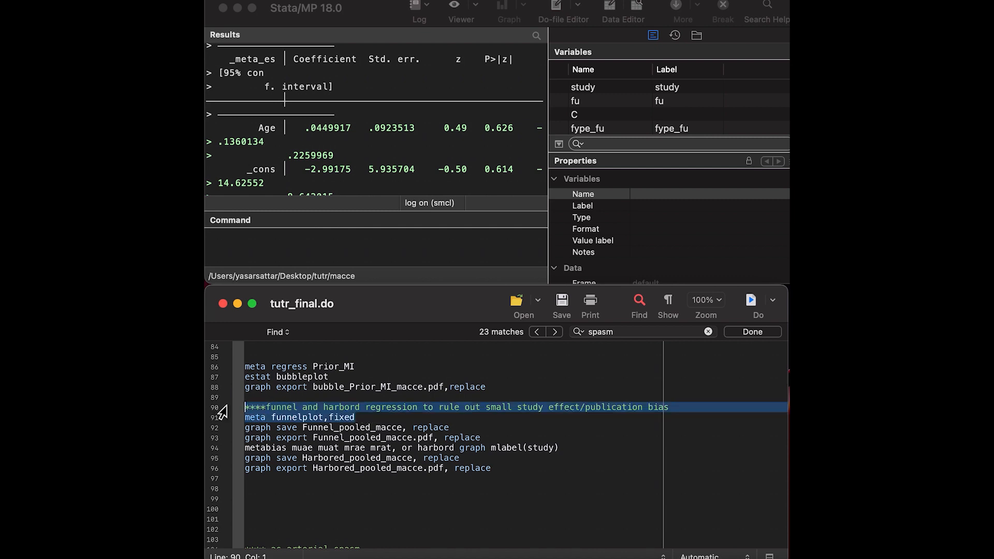
pyautogui.click(753, 302)
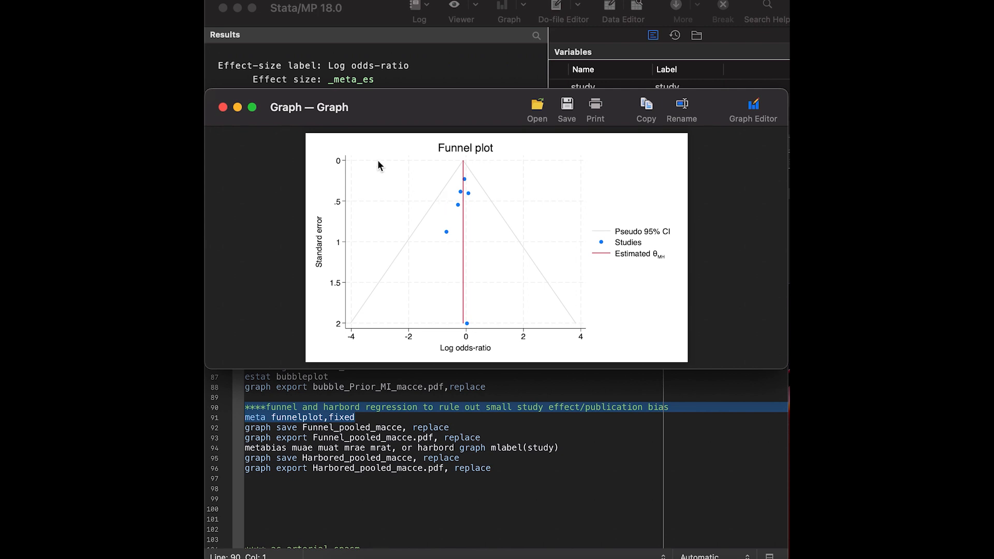
pyautogui.click(222, 108)
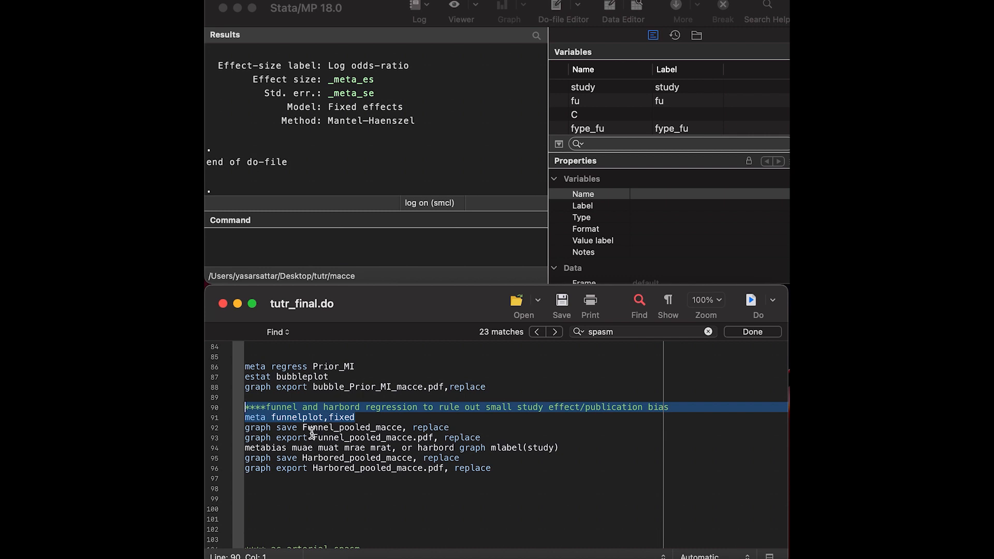
# Add the command help metabias on line 100 of the do-file, run it, and bring the help window fully into view.
pyautogui.click(564, 449)
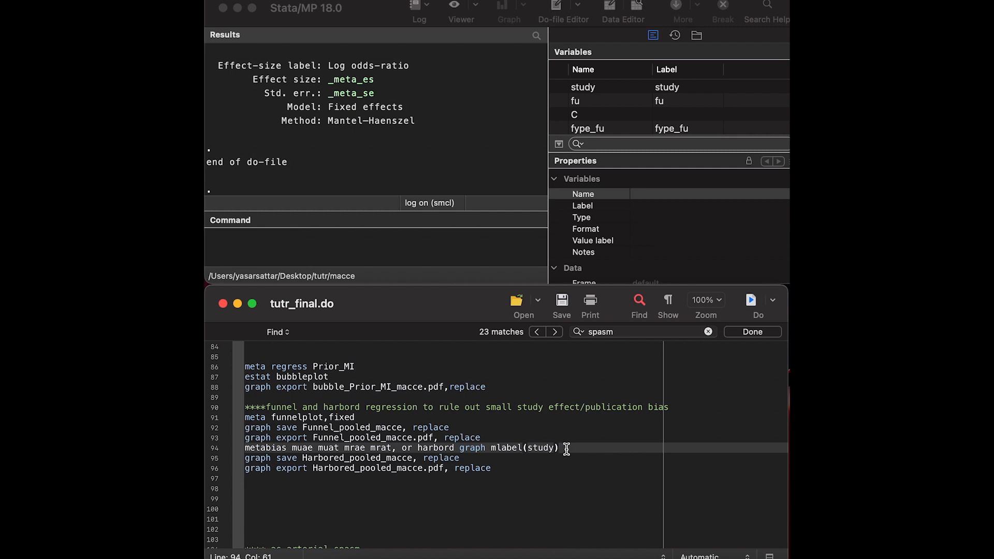
pyautogui.click(373, 505)
pyautogui.write('help met')
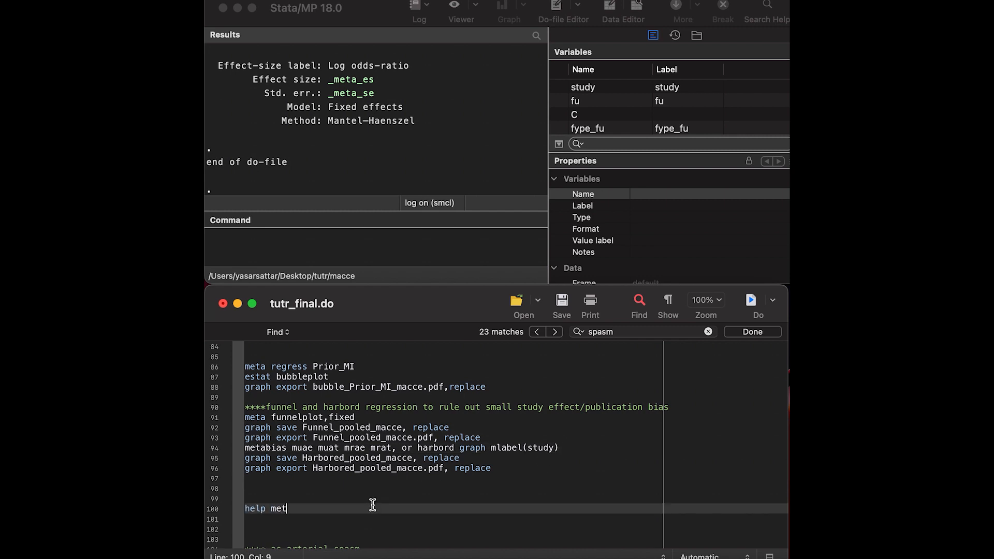
pyautogui.write('abias')
pyautogui.click(214, 508)
pyautogui.click(751, 300)
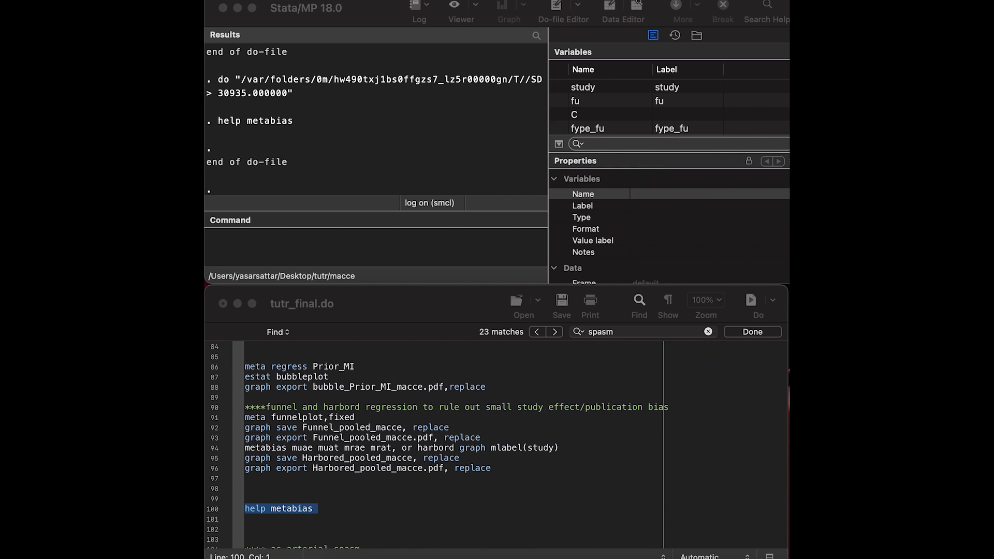
pyautogui.click(760, 175)
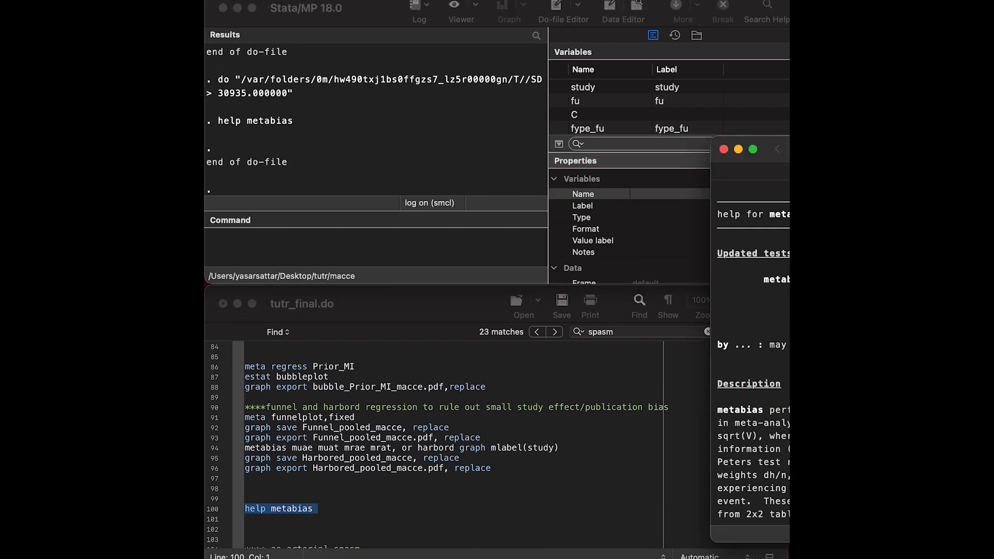
pyautogui.moveTo(745, 167); pyautogui.dragTo(372, 165)
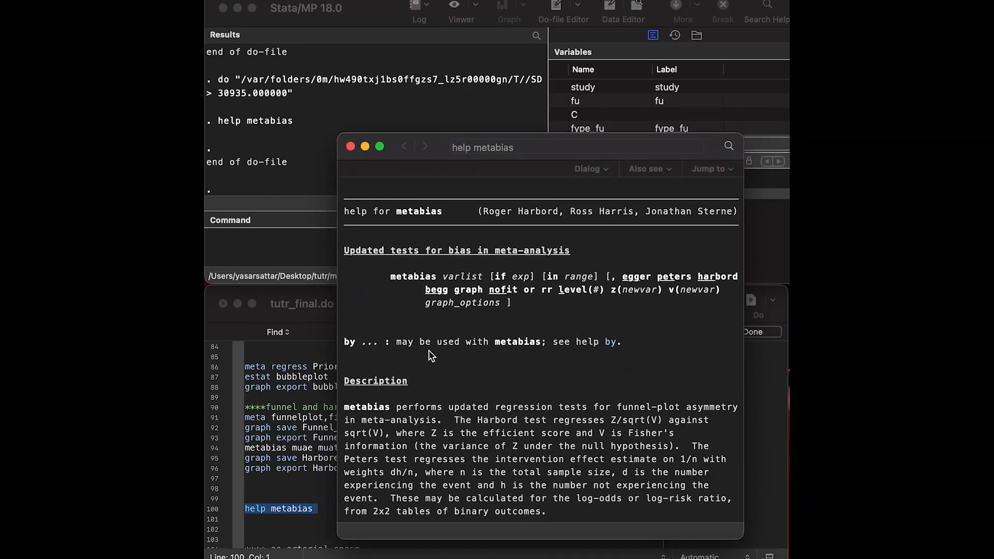
# Read the metabias help on the test options and the example commands, and close the help window.
pyautogui.scroll(-5, 428, 354)
pyautogui.scroll(-10, 429, 355)
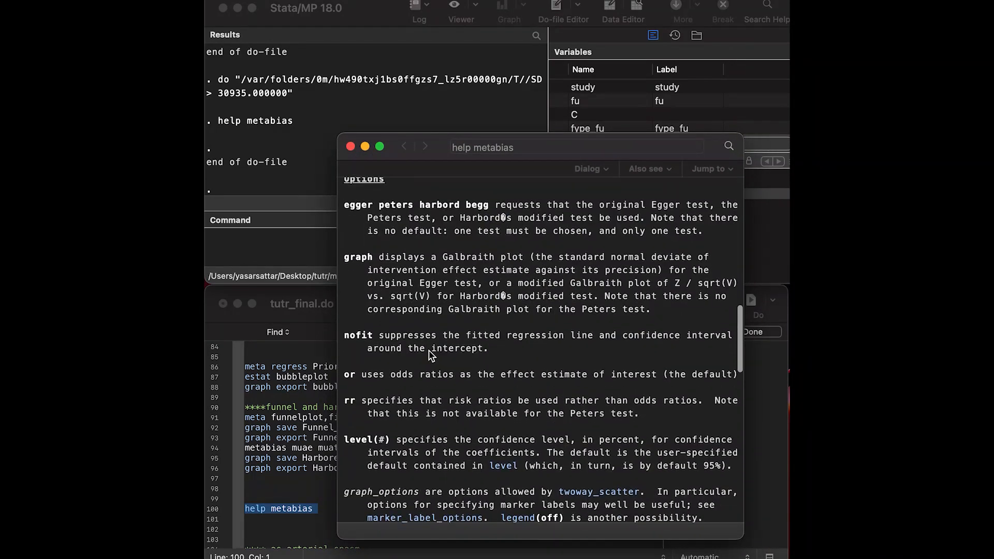
pyautogui.scroll(-10, 428, 355)
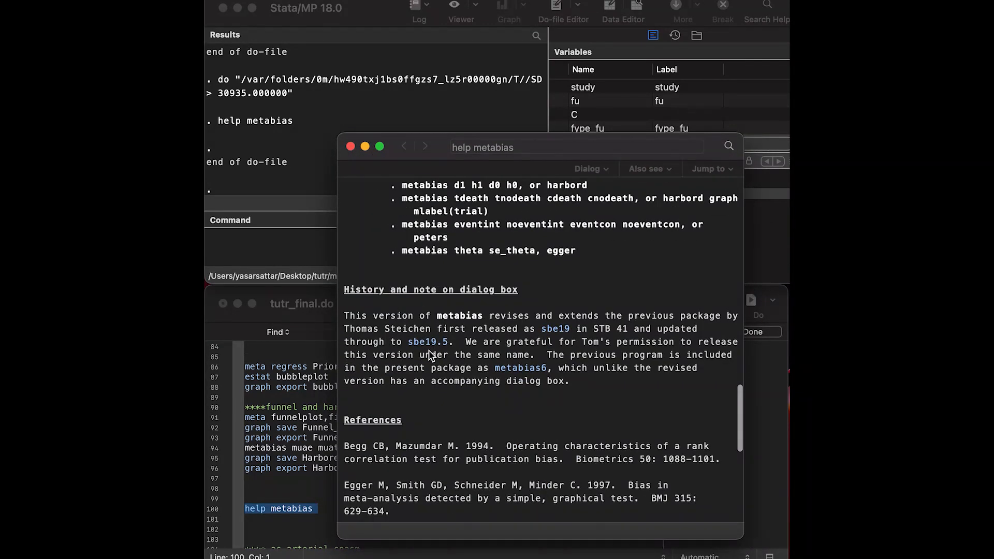
pyautogui.scroll(-5, 429, 354)
pyautogui.scroll(6, 429, 355)
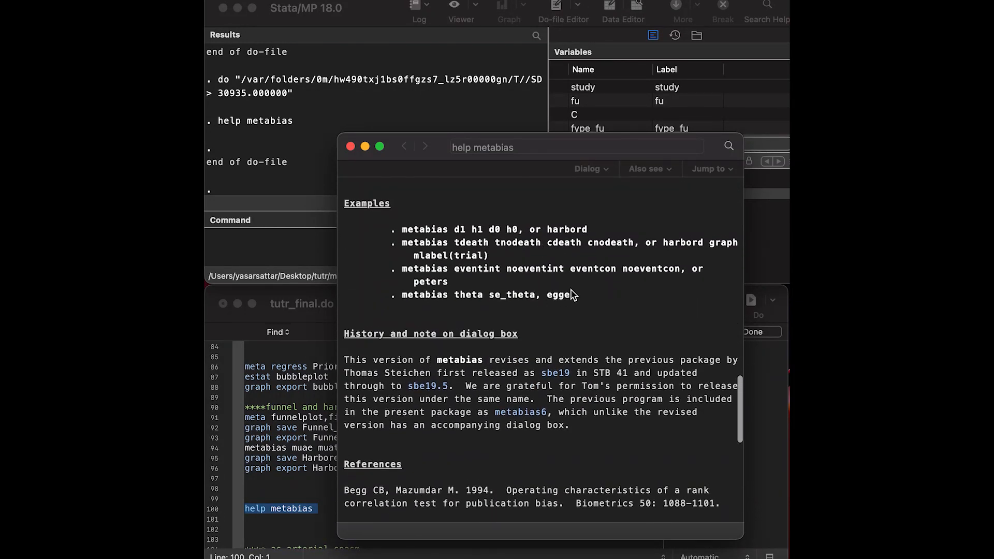
pyautogui.scroll(-2, 577, 298)
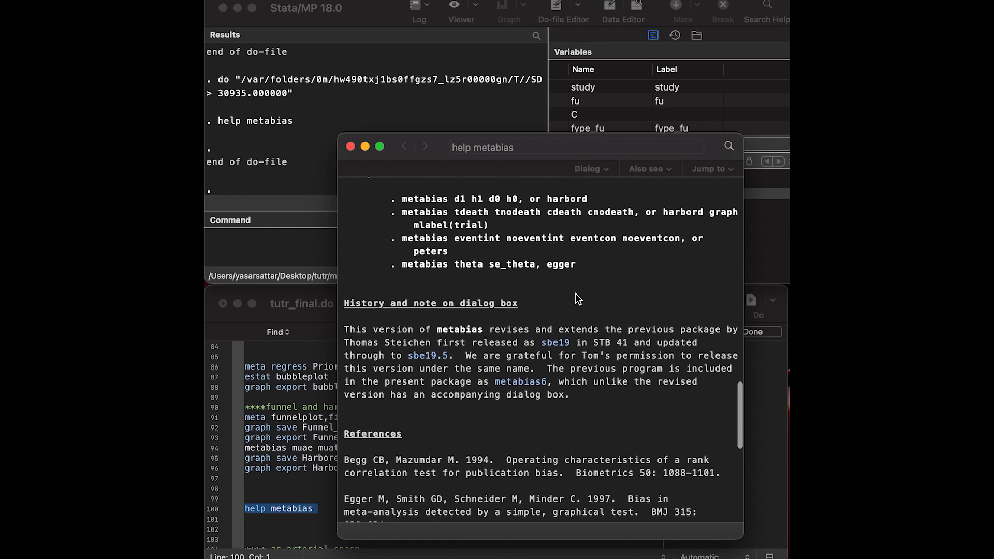
pyautogui.scroll(2, 577, 300)
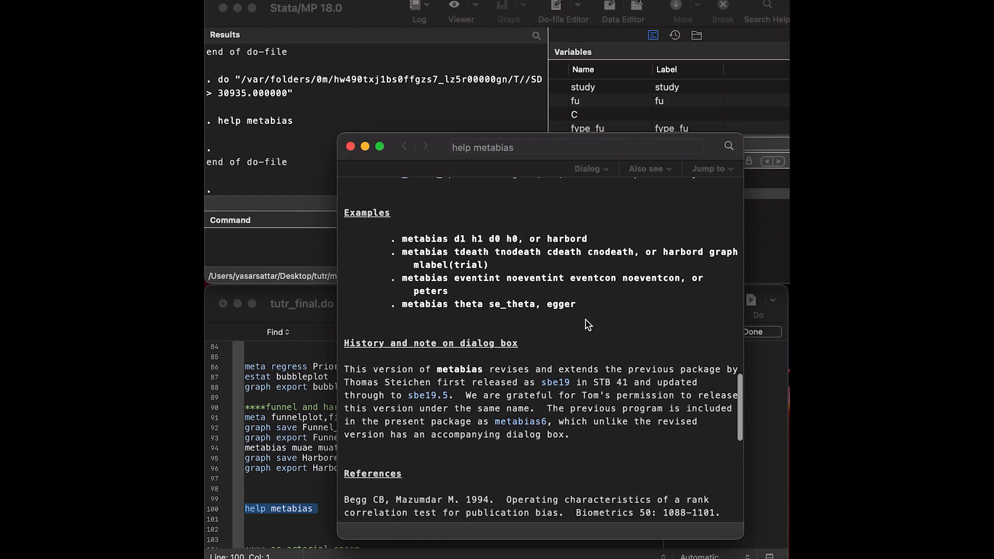
pyautogui.scroll(-5, 588, 323)
pyautogui.scroll(-5, 588, 325)
pyautogui.scroll(10, 588, 324)
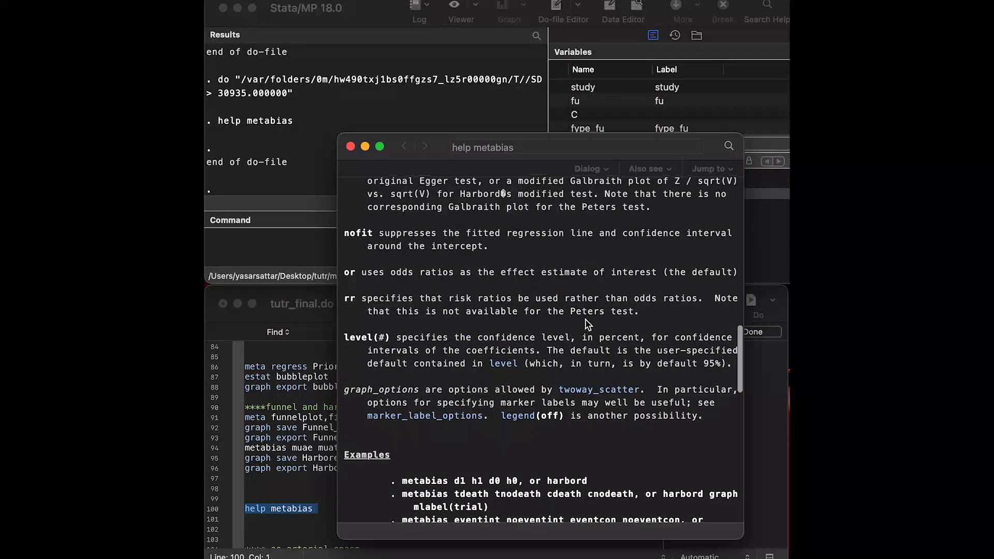
pyautogui.scroll(-4, 588, 324)
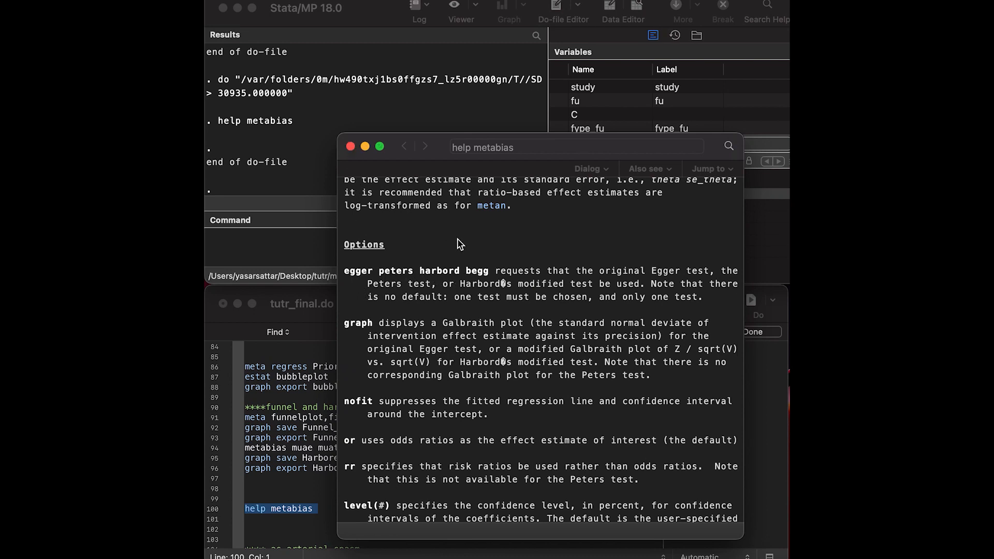
pyautogui.click(351, 147)
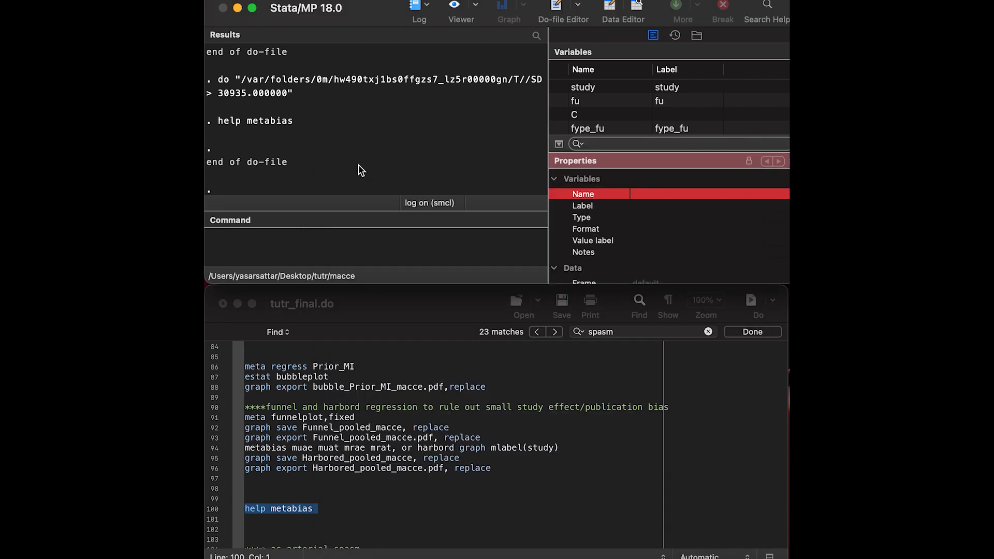
# Run the metabias harbord command on line 94, close the resulting plot, and check the small-study effects test in the results.
pyautogui.click(423, 468)
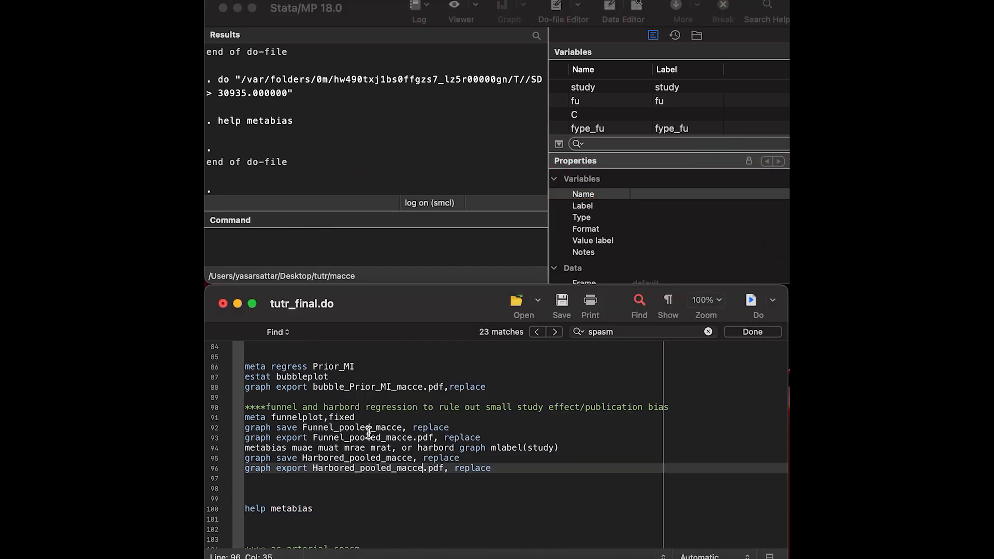
pyautogui.tripleClick(558, 448)
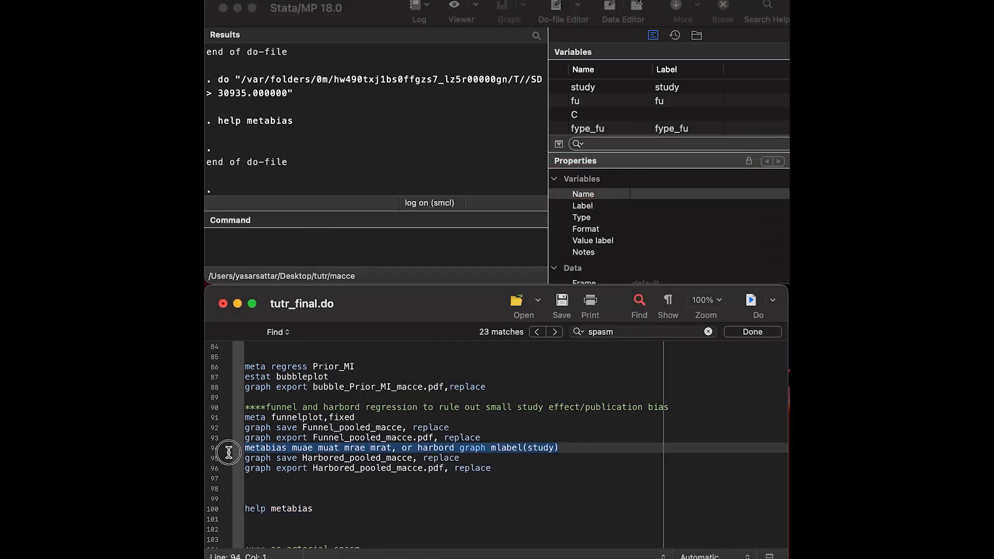
pyautogui.click(750, 305)
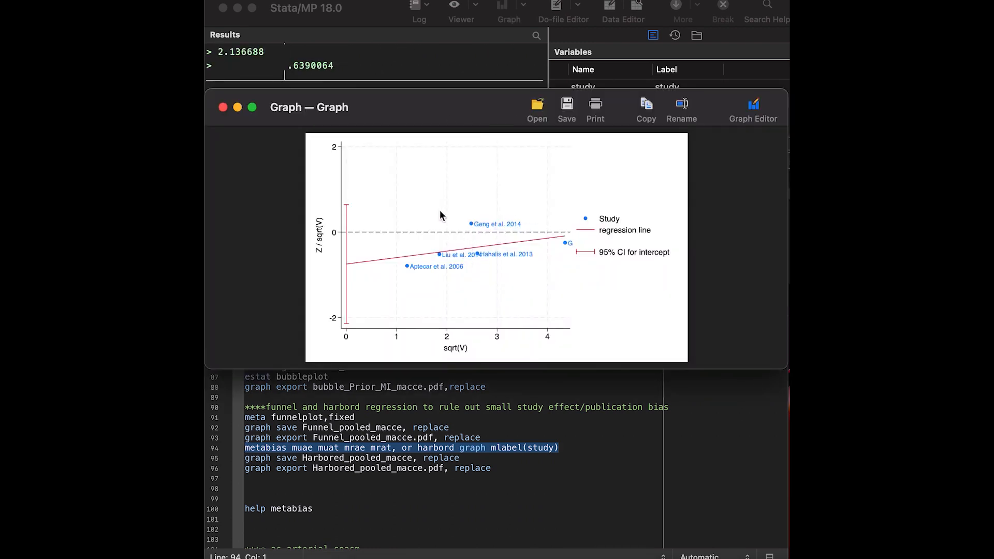
pyautogui.click(222, 107)
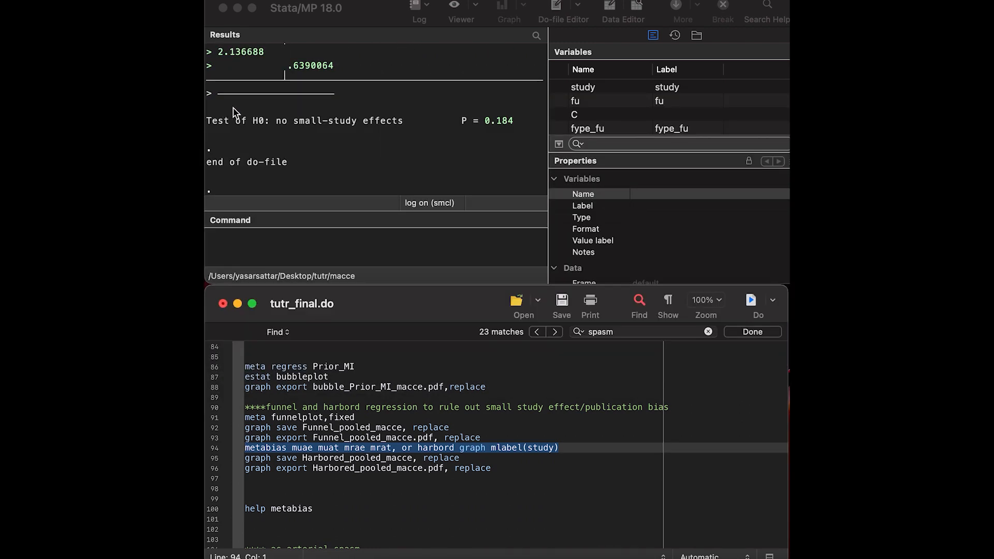
pyautogui.scroll(3, 392, 147)
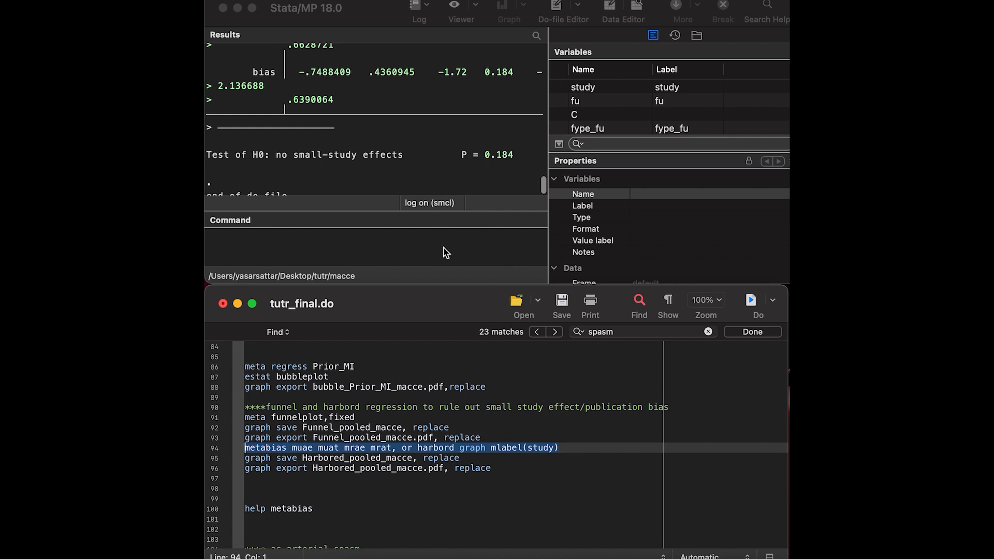
# Look through the arterial_spasm and cross_over sections of the do-file, examining their forest plot, subgroup and regression commands.
pyautogui.scroll(-1, 404, 444)
pyautogui.scroll(-3, 403, 444)
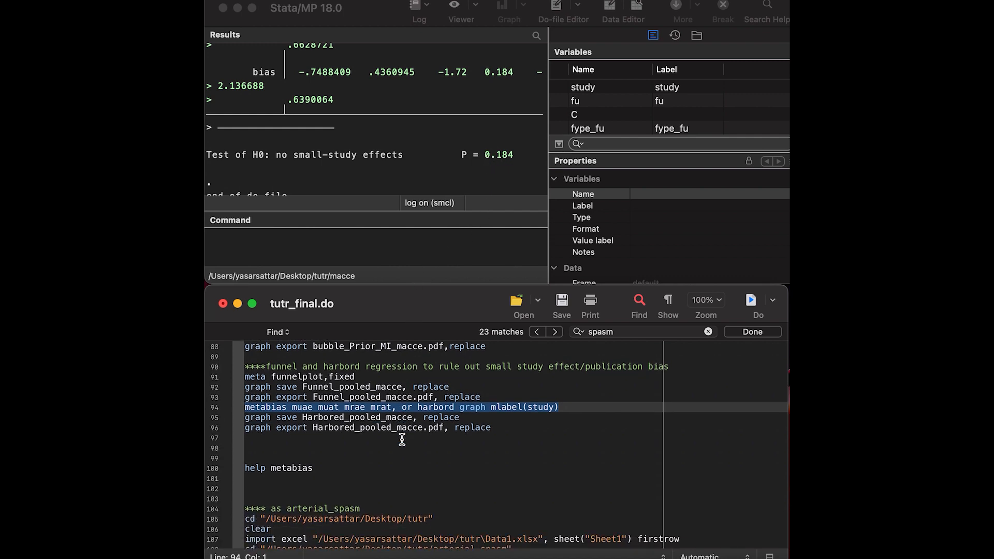
pyautogui.scroll(-17, 402, 440)
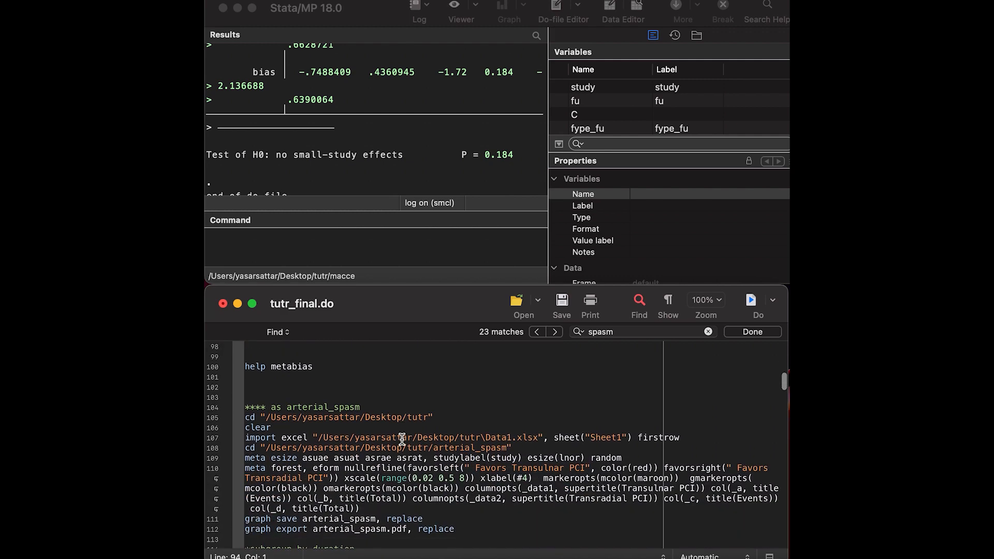
pyautogui.scroll(-15, 402, 439)
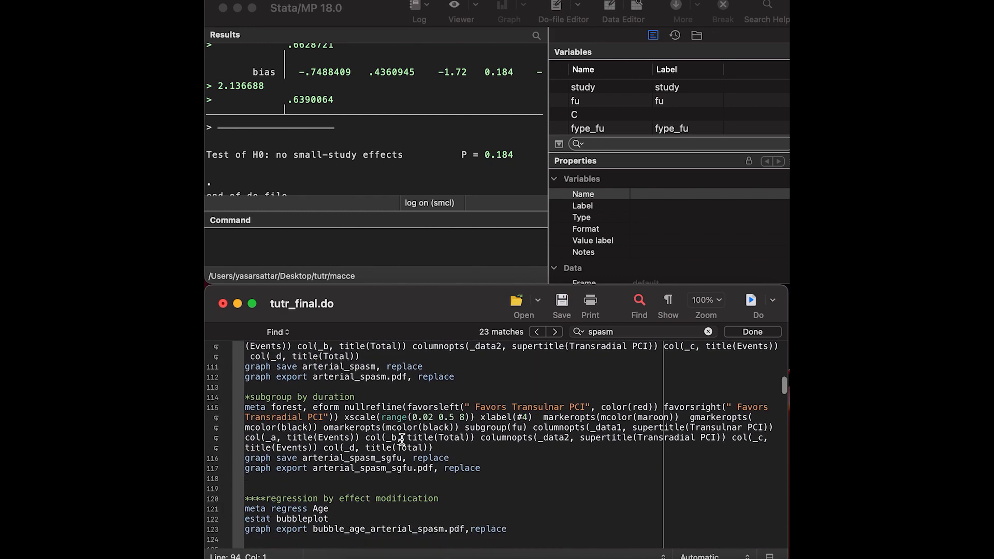
pyautogui.scroll(15, 326, 451)
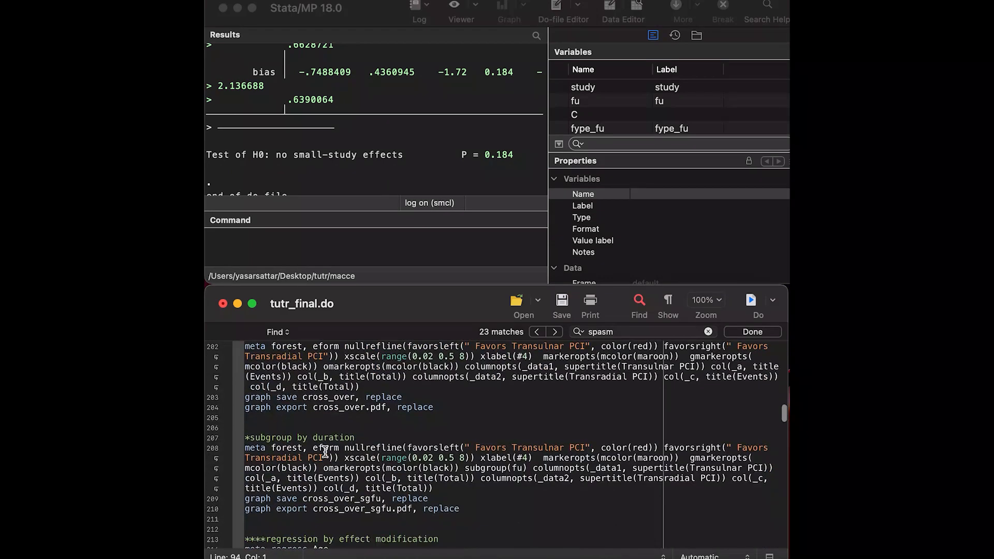
pyautogui.scroll(-20, 325, 451)
pyautogui.scroll(8, 325, 451)
pyautogui.scroll(12, 325, 452)
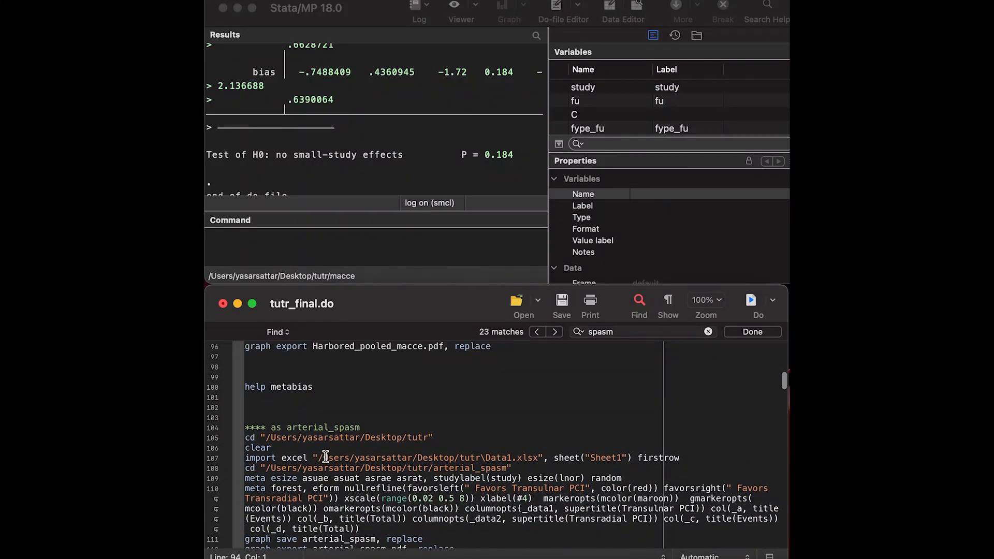
# Highlight the variables asuae asuat asrae asrat in the arterial_spasm meta esize command on line 109 and the metabias command on line 190.
pyautogui.moveTo(246, 479); pyautogui.dragTo(422, 479)
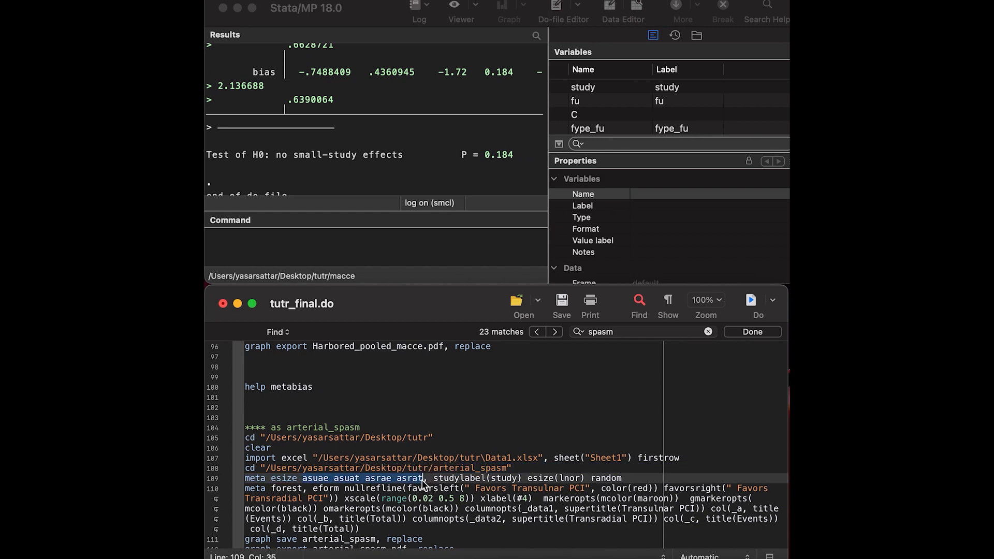
pyautogui.scroll(-15, 402, 489)
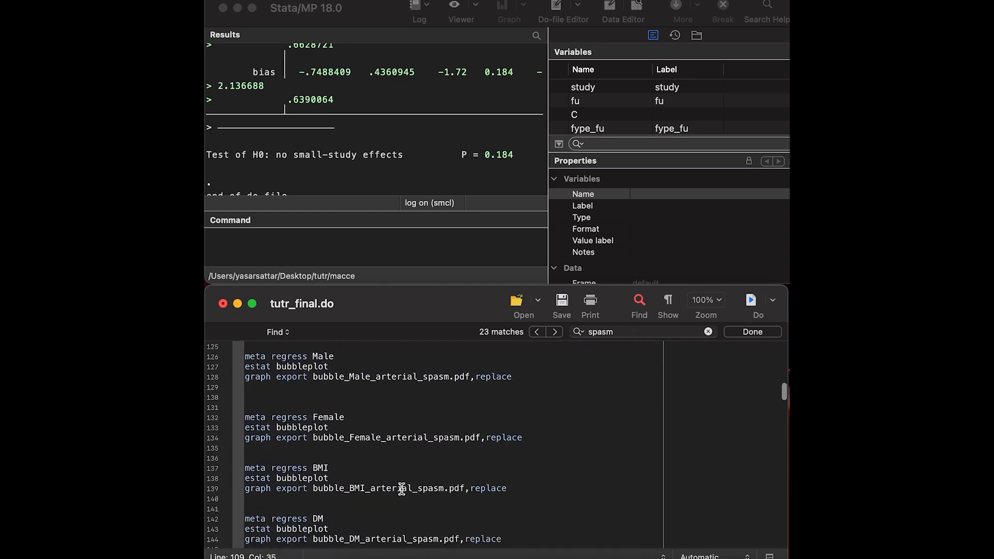
pyautogui.scroll(-8, 402, 489)
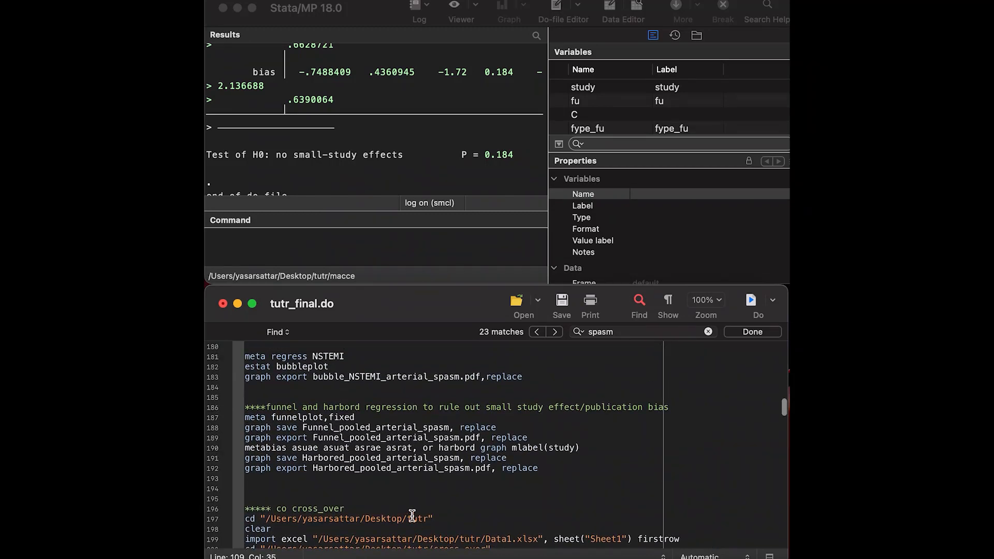
pyautogui.moveTo(292, 449); pyautogui.dragTo(412, 450)
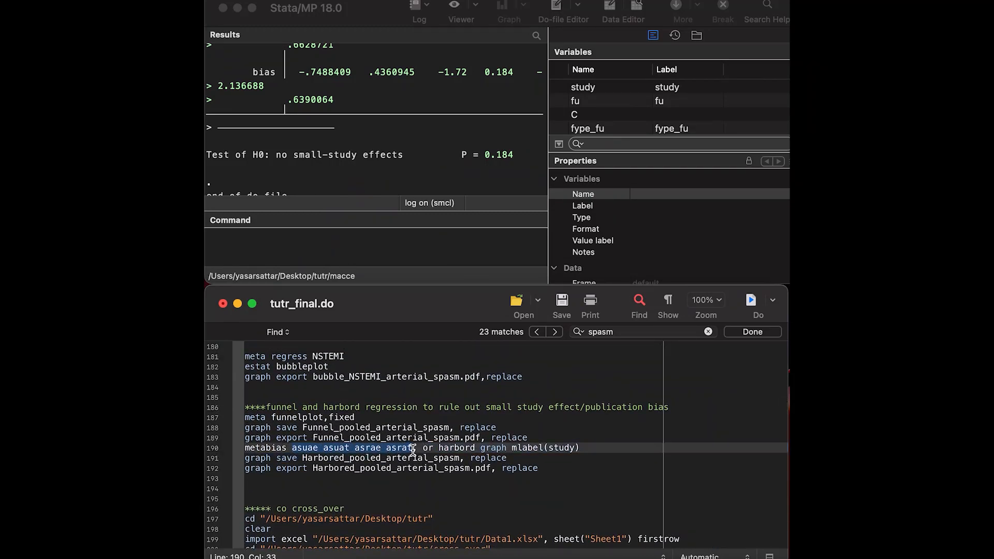